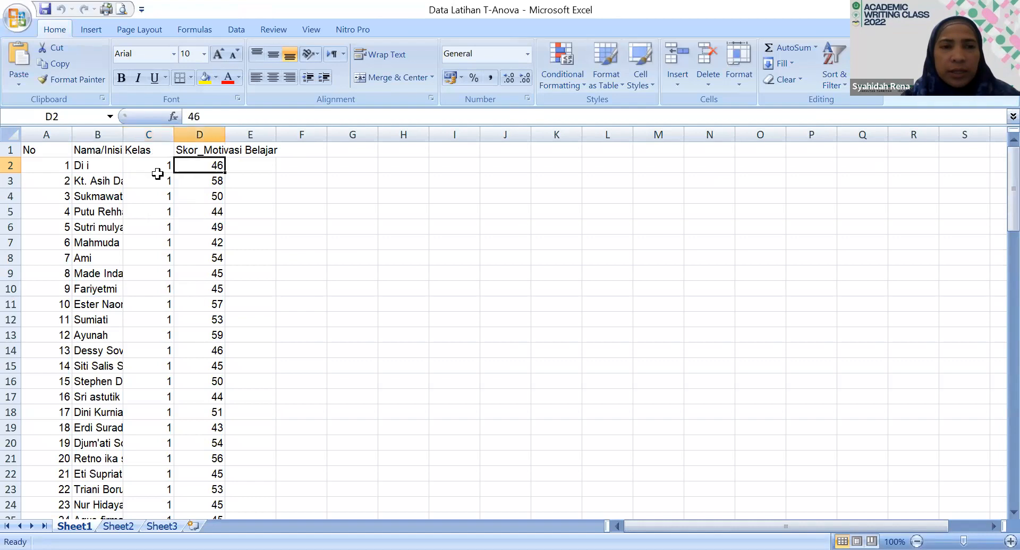
key("Left")
key("Right")
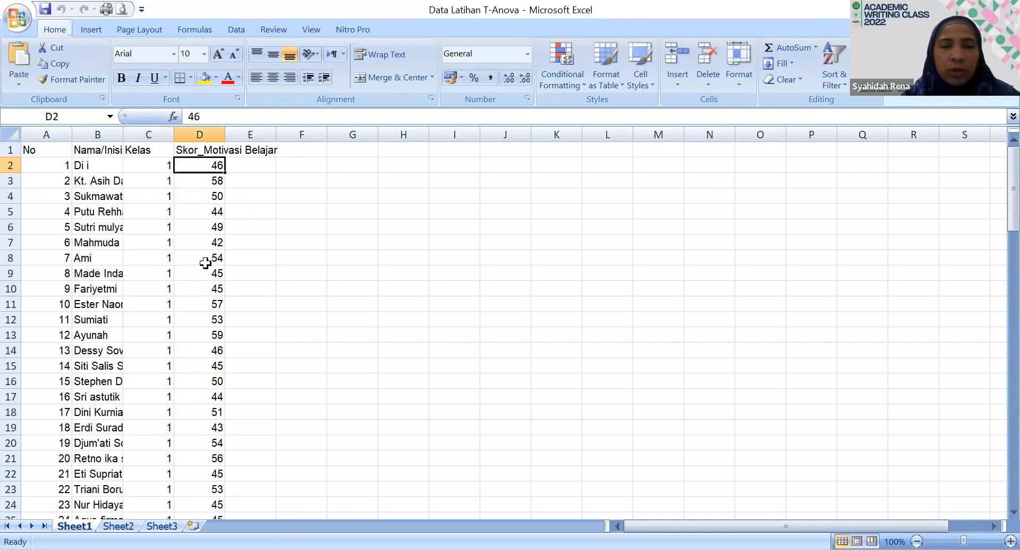
left_click(151, 166)
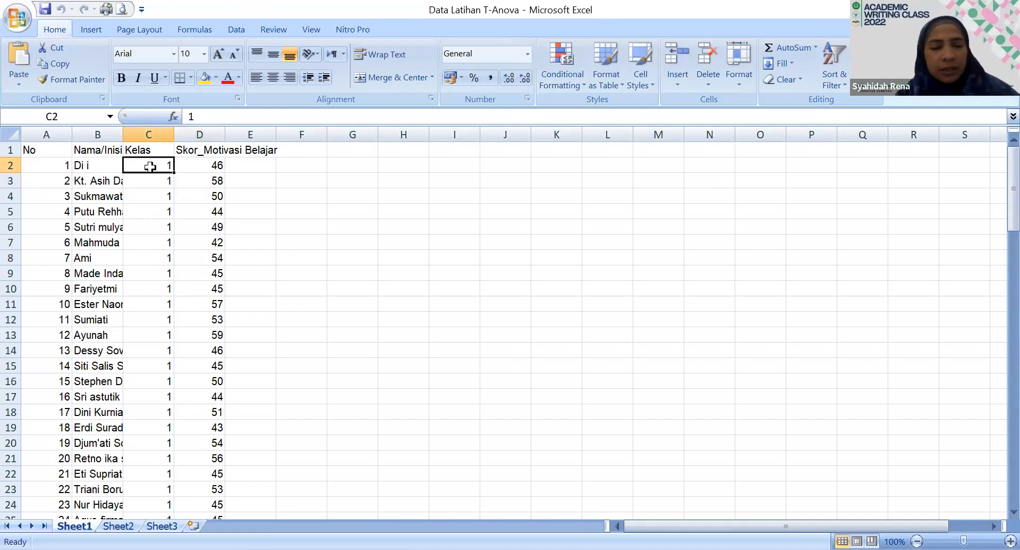
key("shift+Right")
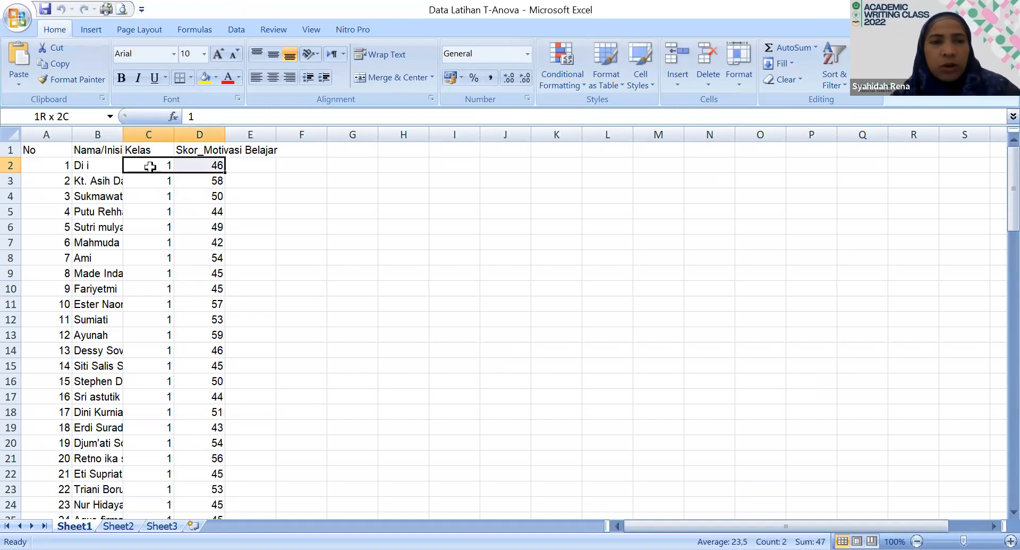
key("ctrl+shift+Down")
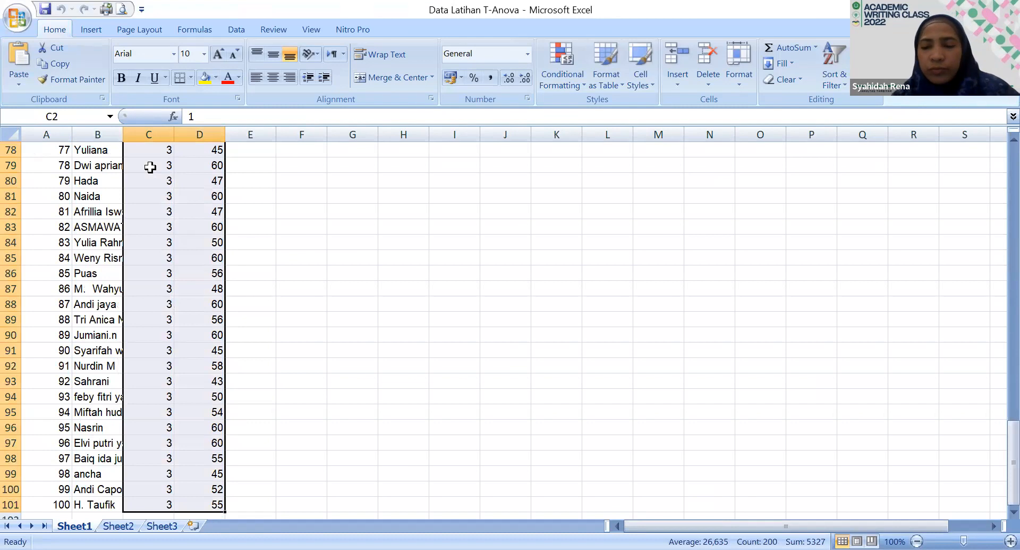
left_click(316, 303)
scroll(256, 339, "up", 10)
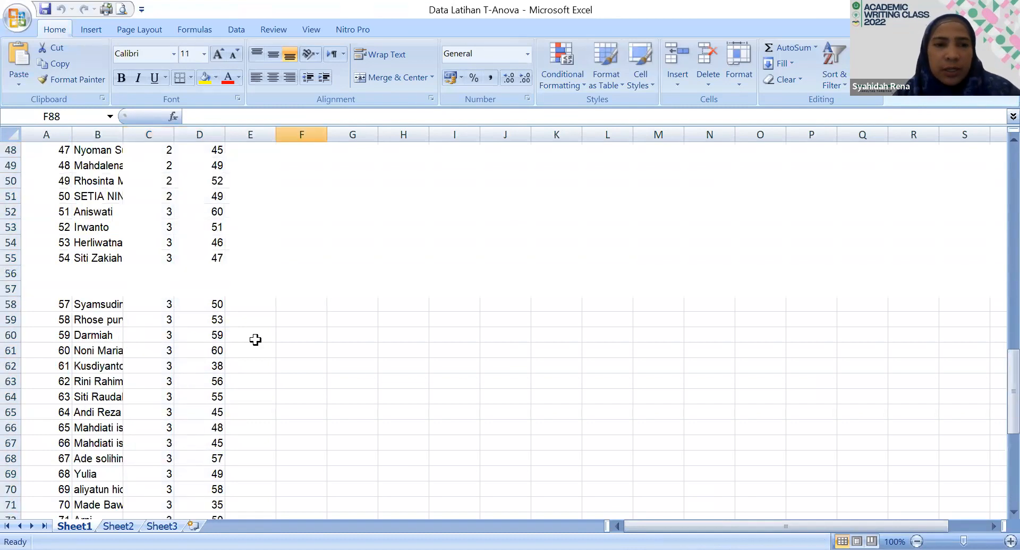
scroll(255, 339, "up", 16)
left_click(152, 163)
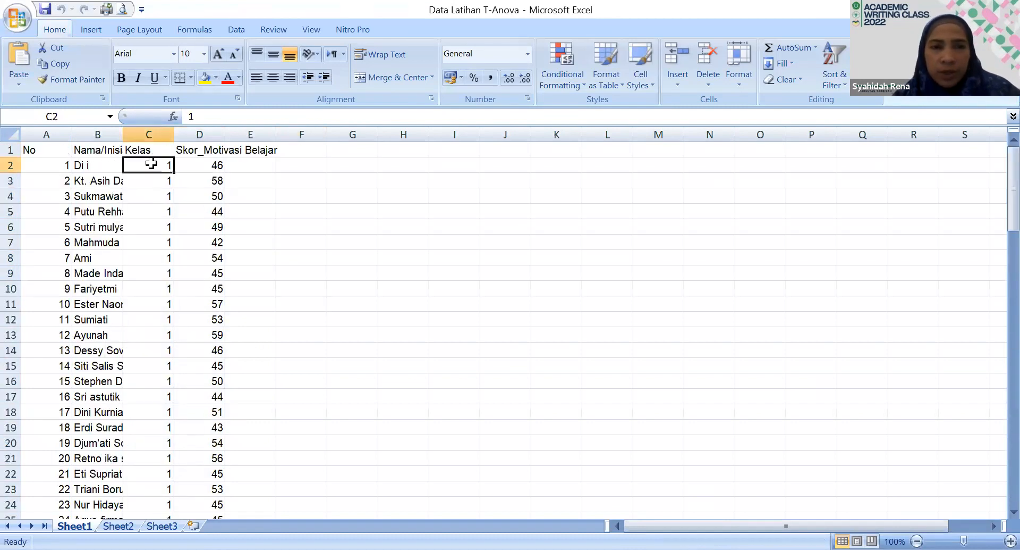
key("shift+Right")
key("shift+Down")
key("shift+Down")
key("shift+Down")
key("shift+Down")
key("shift+Down")
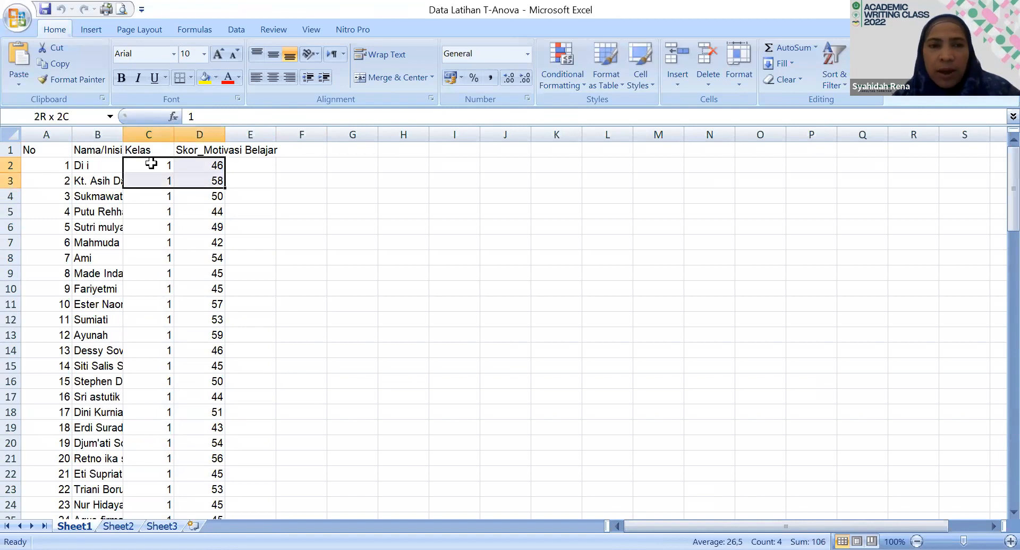
left_click(384, 290)
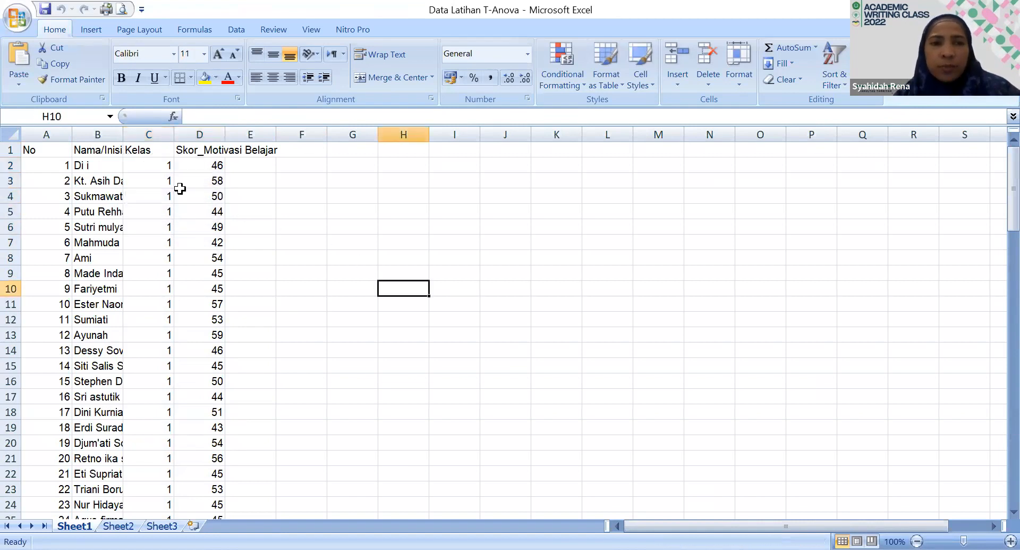
Copy all Kelas and Skor_Motivasi Belajar values, cells C2:D101, and check the extent of the copied range.
left_click(156, 163)
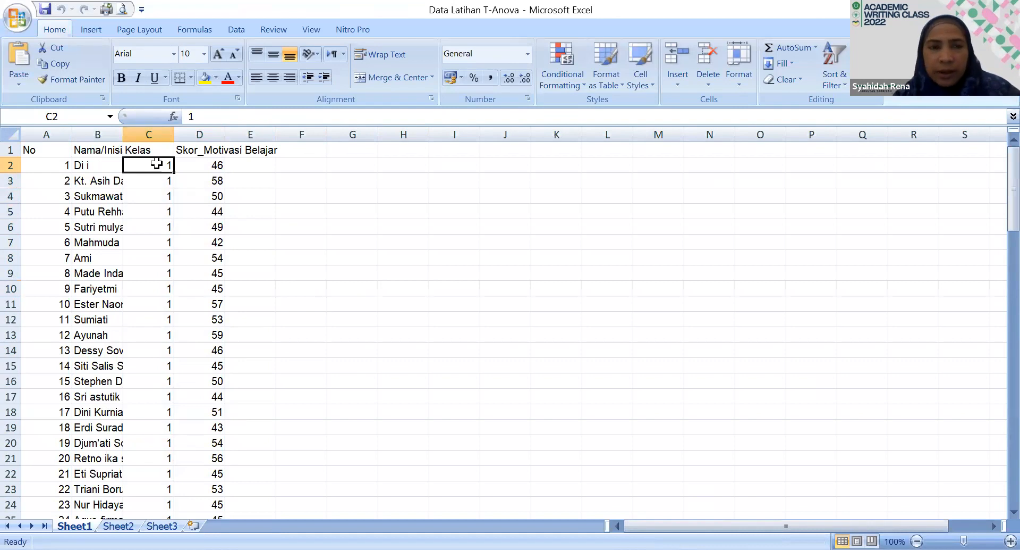
key("shift+Right")
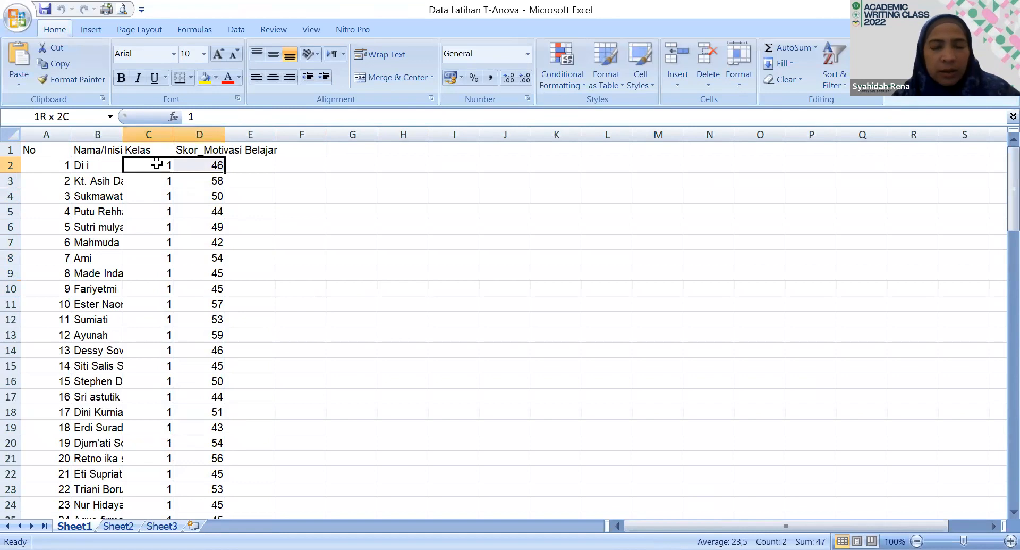
key("ctrl+shift+Down")
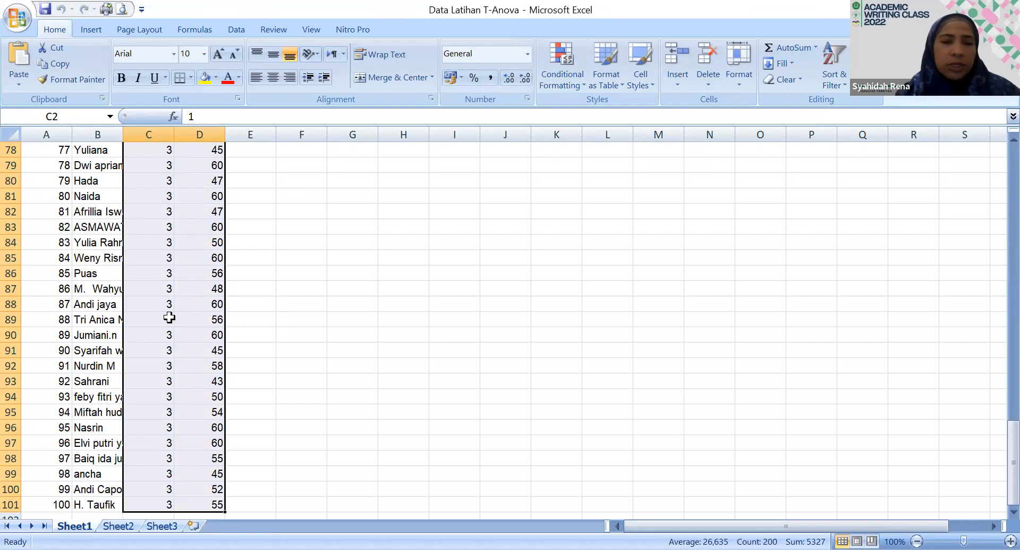
key("ctrl+c")
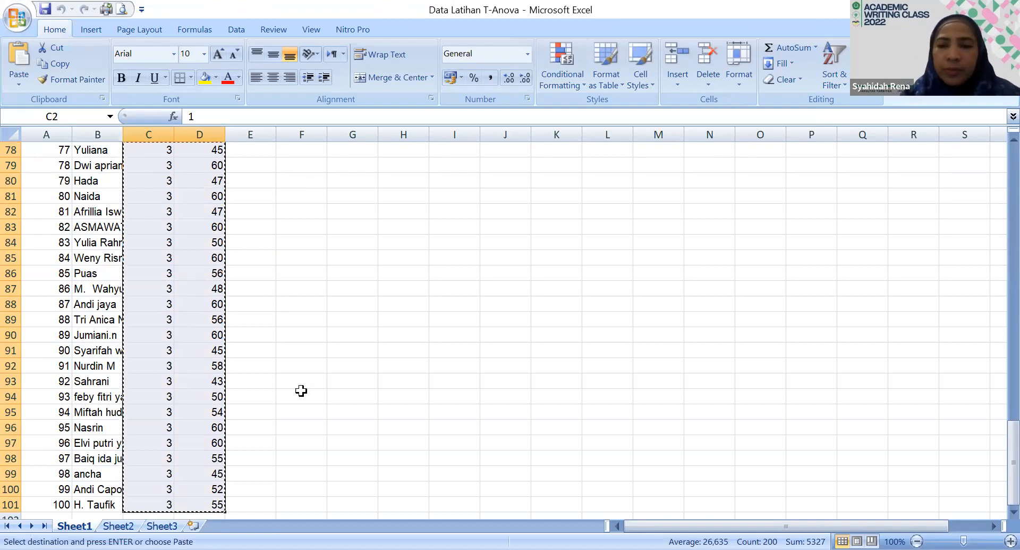
scroll(246, 187, "up", 20)
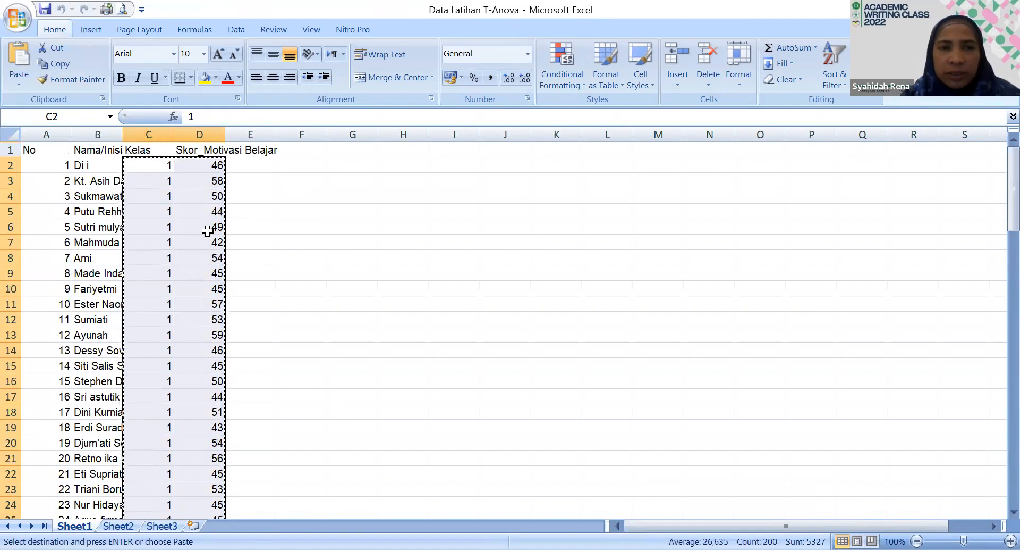
scroll(208, 230, "down", 7)
scroll(207, 230, "down", 20)
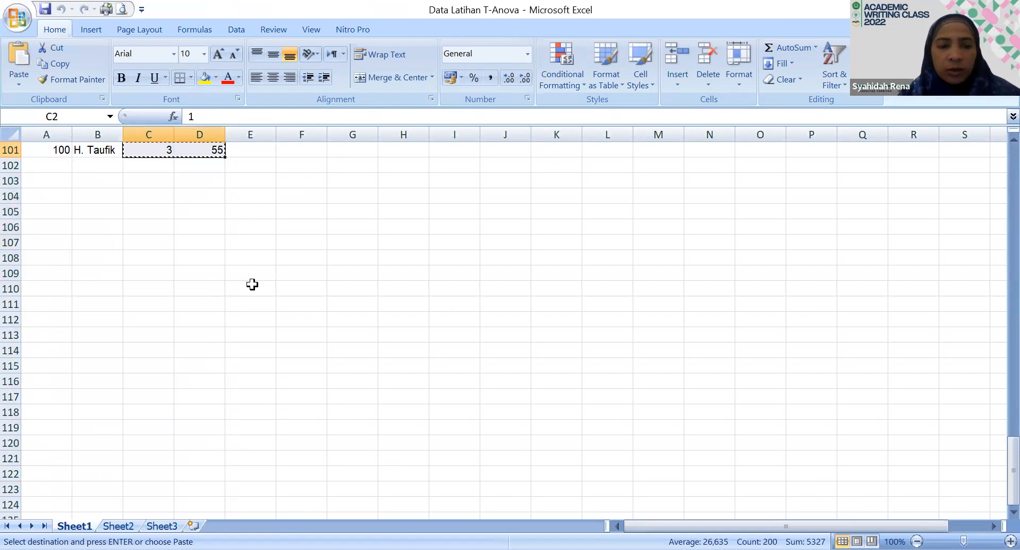
scroll(250, 283, "up", 10)
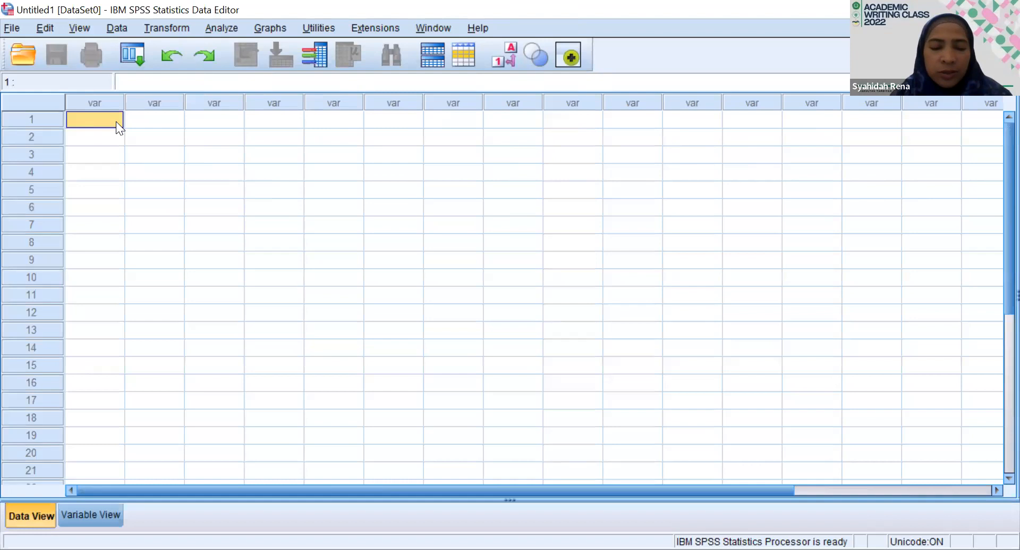
Switch to IBM SPSS Statistics, paste the copied values starting at the first cell of the empty dataset, and check the pasted rows through case 100.
key("ctrl+v")
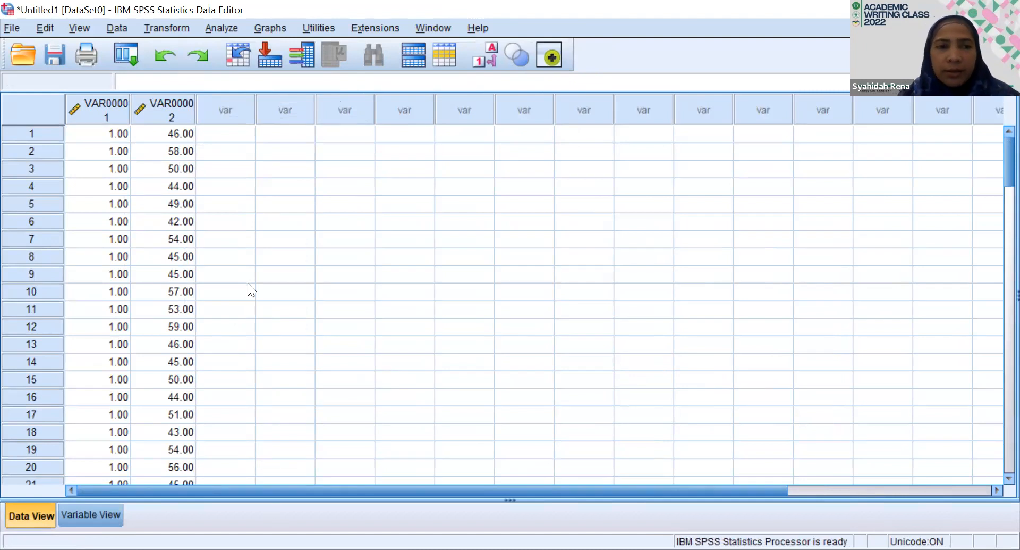
scroll(248, 282, "down", 20)
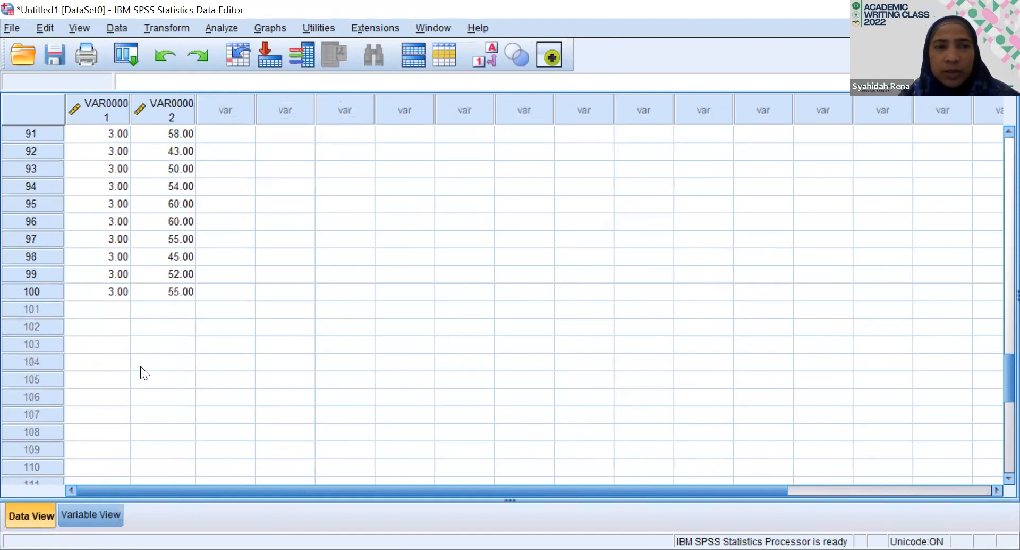
scroll(140, 366, "up", 20)
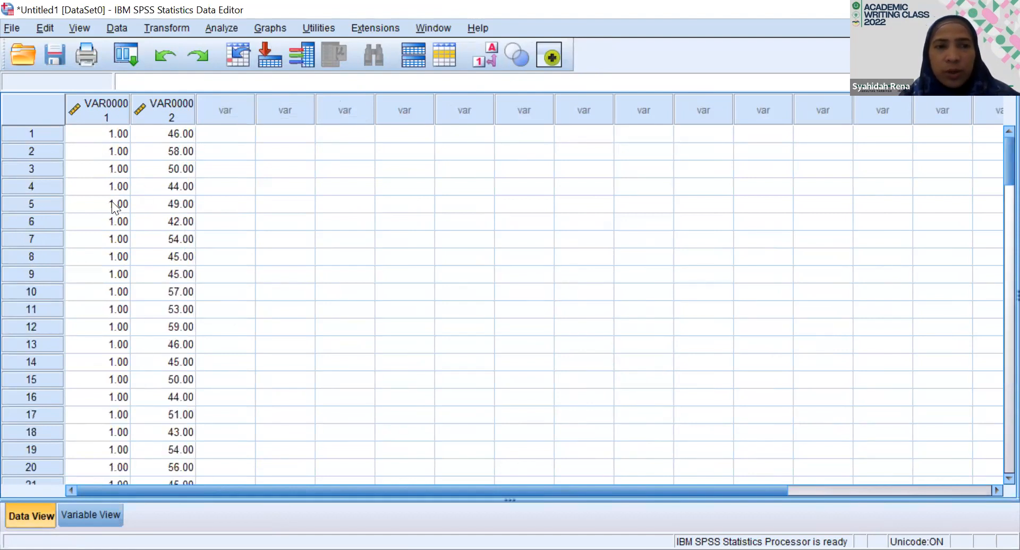
scroll(120, 212, "down", 20)
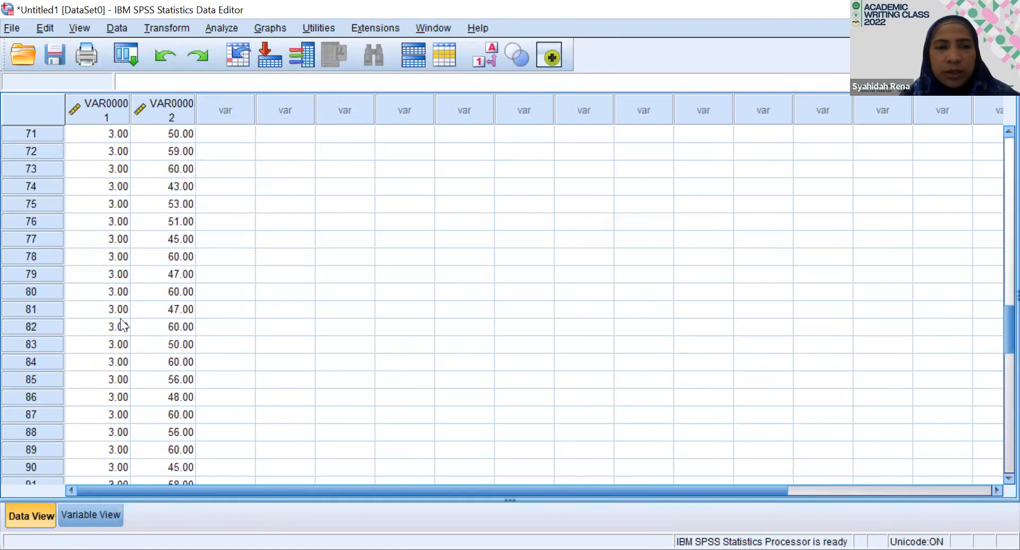
scroll(121, 346, "up", 7)
scroll(120, 347, "down", 3)
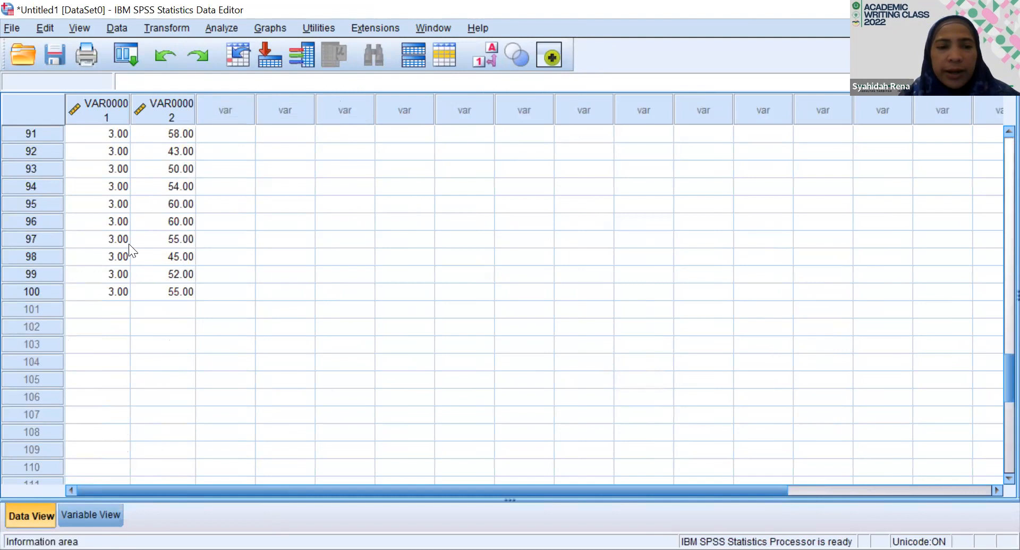
scroll(103, 316, "up", 20)
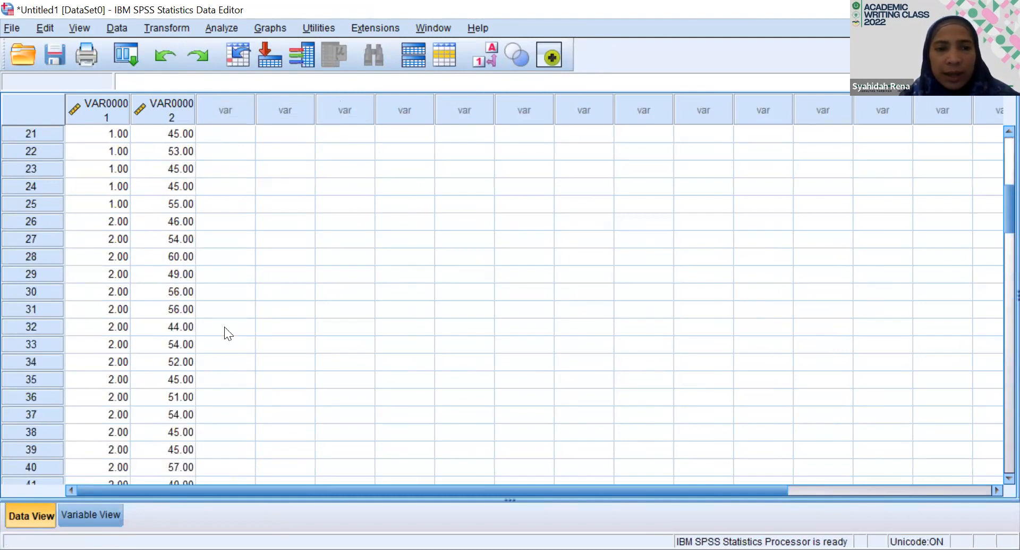
Set the decimals of both pasted variables, VAR00001 and VAR00002, to 0 in the variable definitions.
double_click(343, 103)
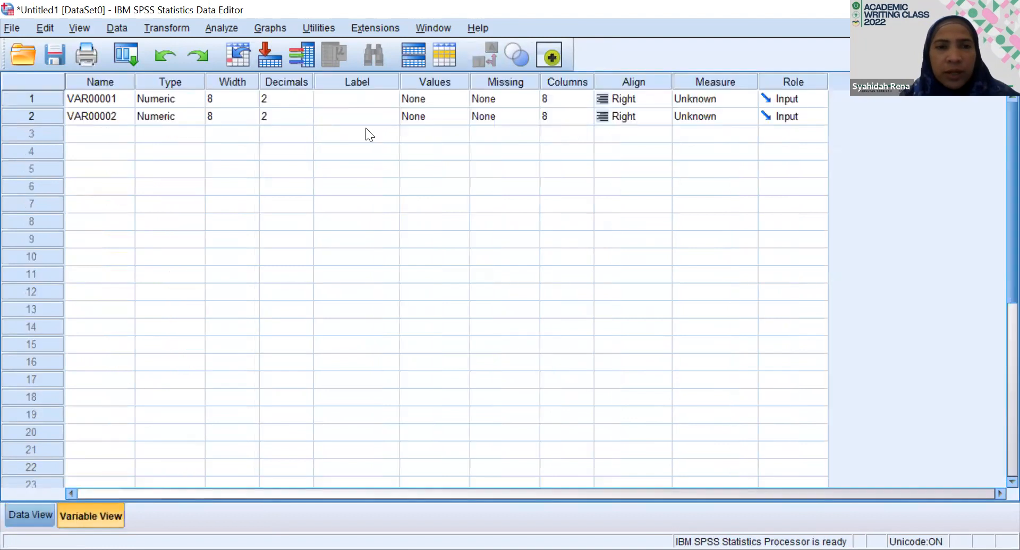
left_click(272, 98)
left_click(306, 102)
left_click(307, 102)
left_click(310, 118)
left_click(307, 120)
left_click(307, 120)
left_click(297, 184)
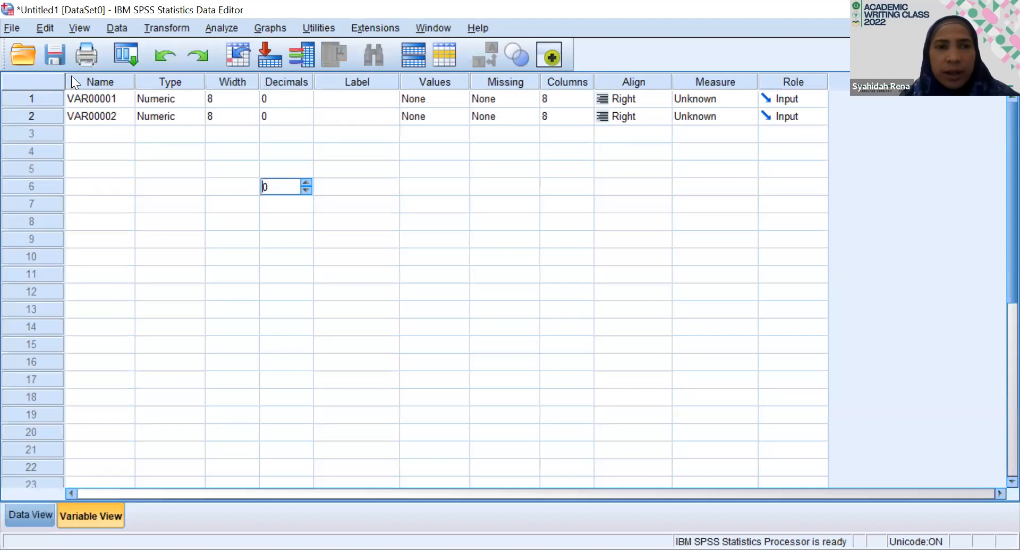
Rename the first variable as Kelas.
left_click(110, 102)
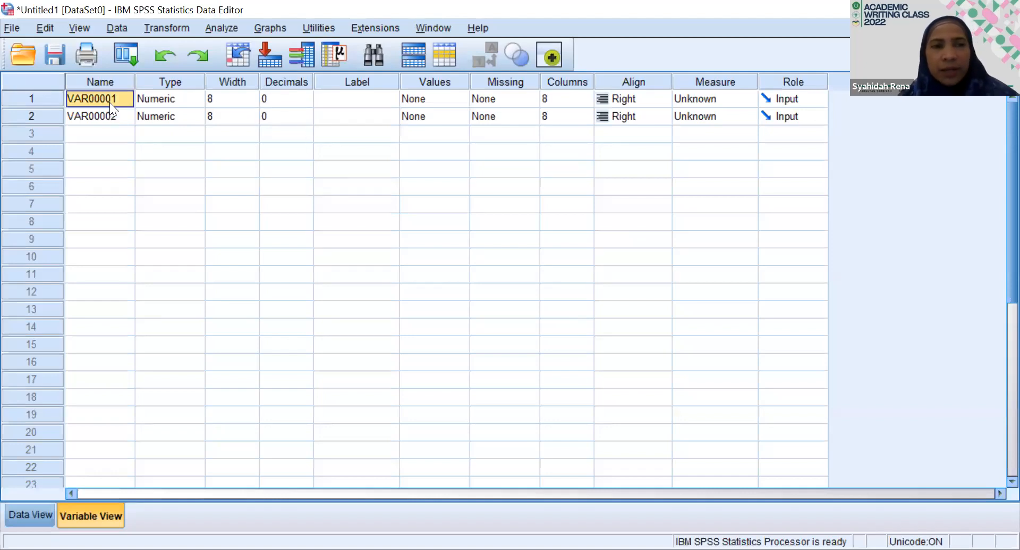
type("Kelas")
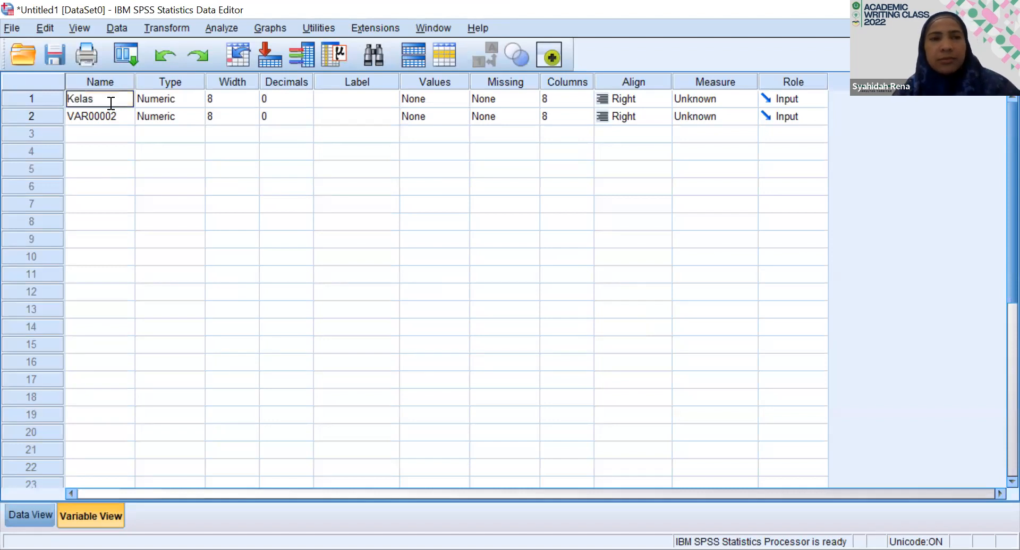
left_click(302, 237)
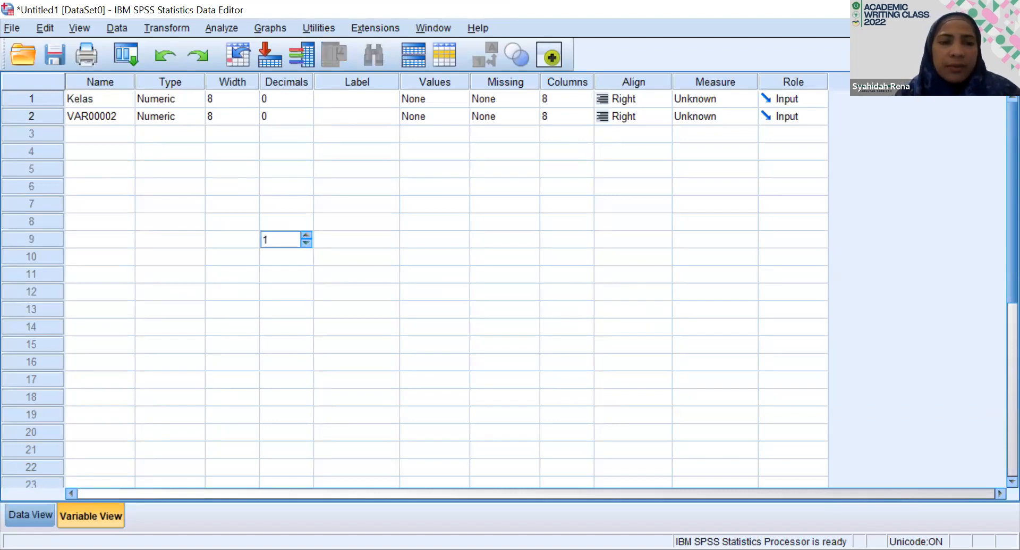
left_click(112, 121)
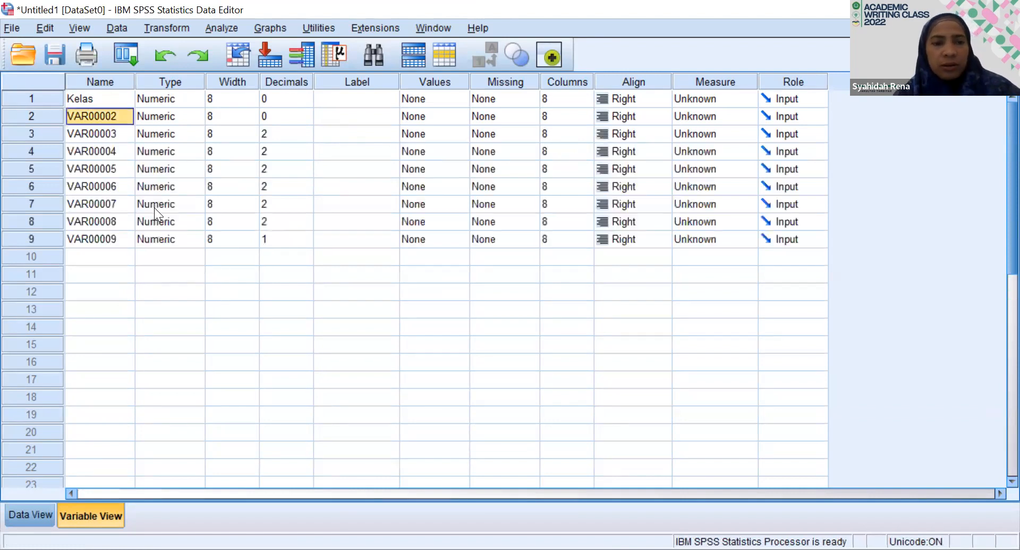
left_click(30, 513)
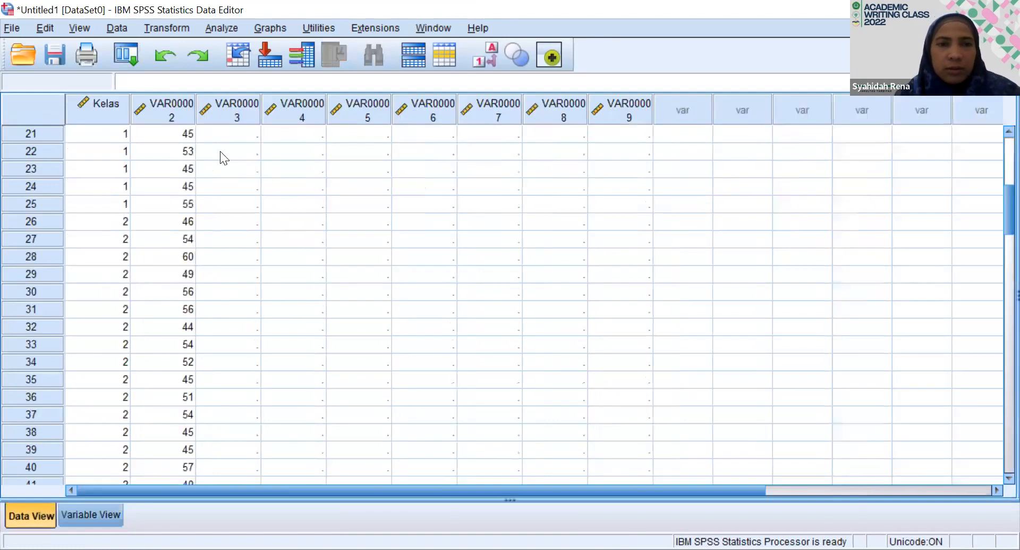
left_click(221, 107)
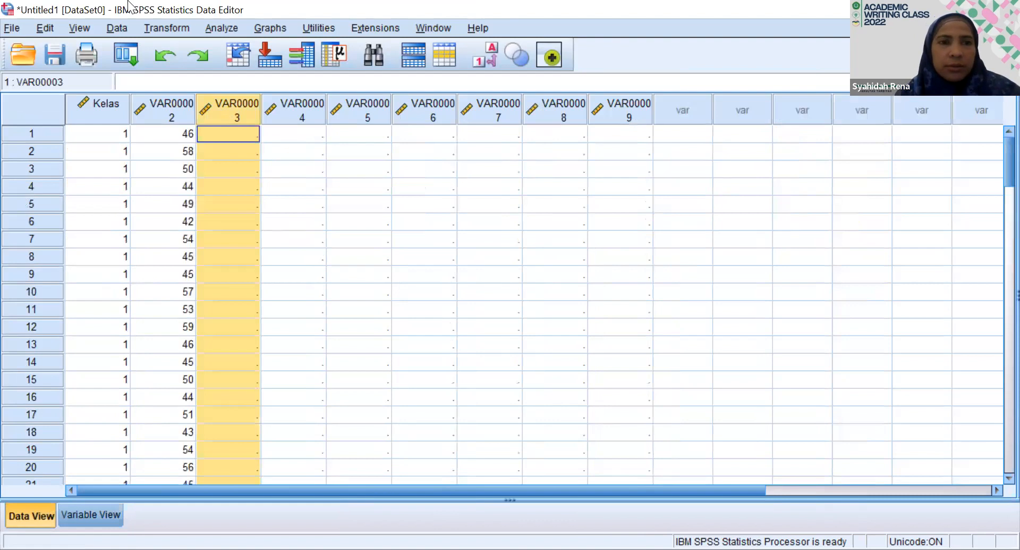
left_click(165, 55)
Rename the second variable as Skor_Motivasi and return to the case data.
left_click(90, 514)
left_click(101, 98)
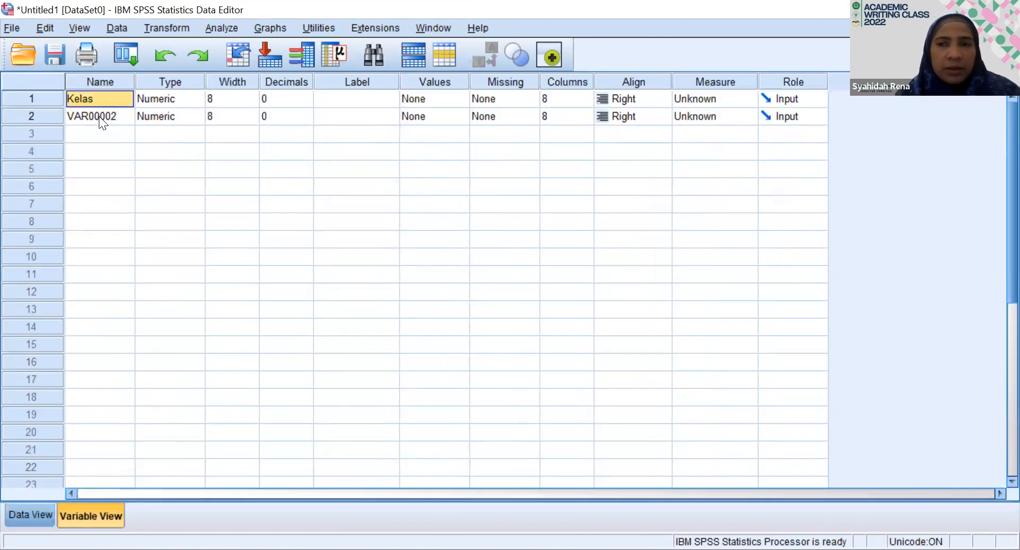
left_click(99, 116)
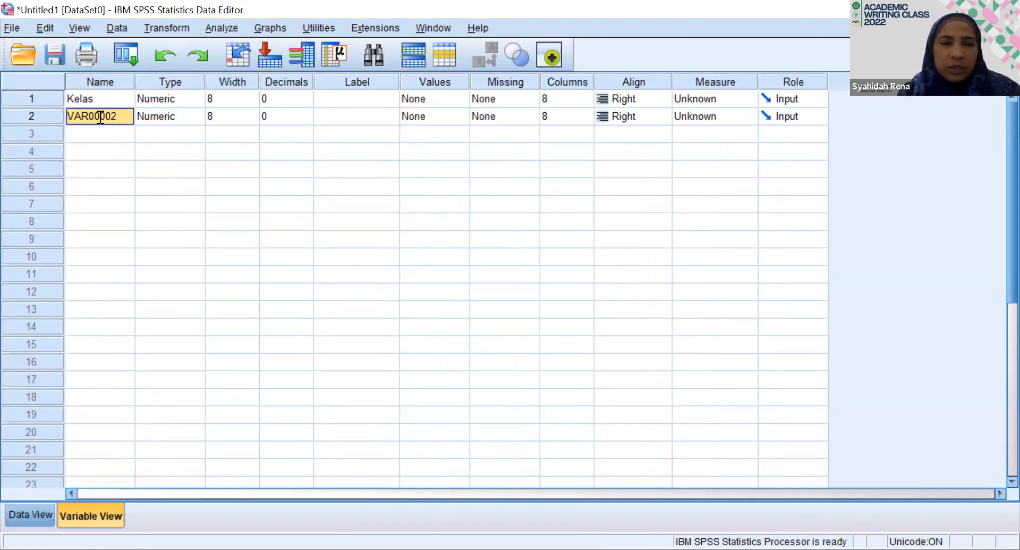
type("Skor")
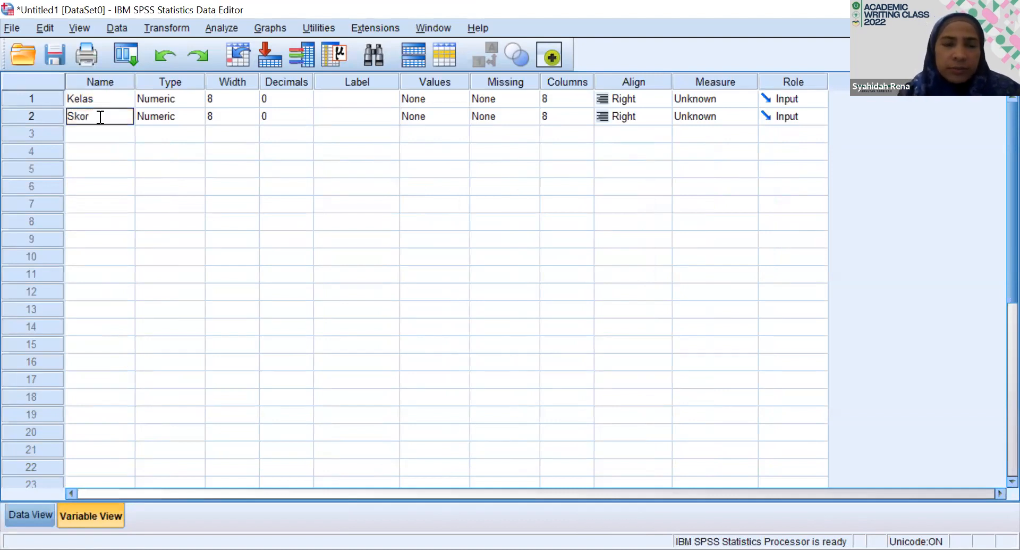
type("_Motivasi")
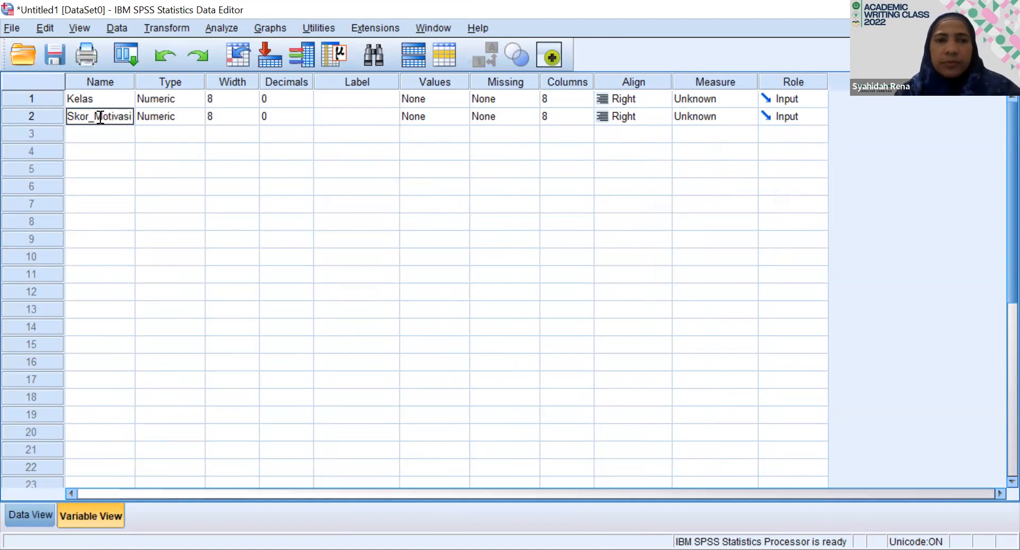
left_click(179, 252)
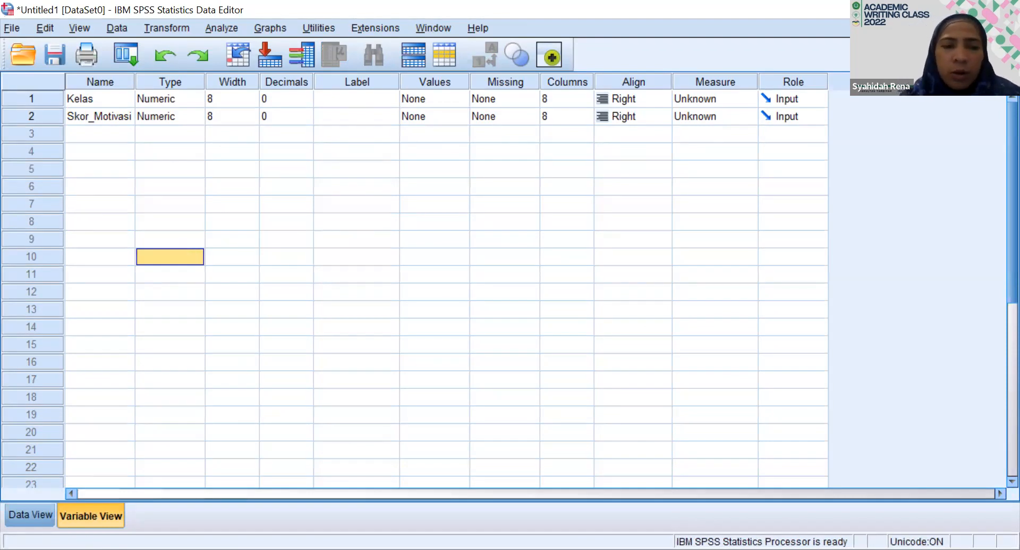
left_click(35, 516)
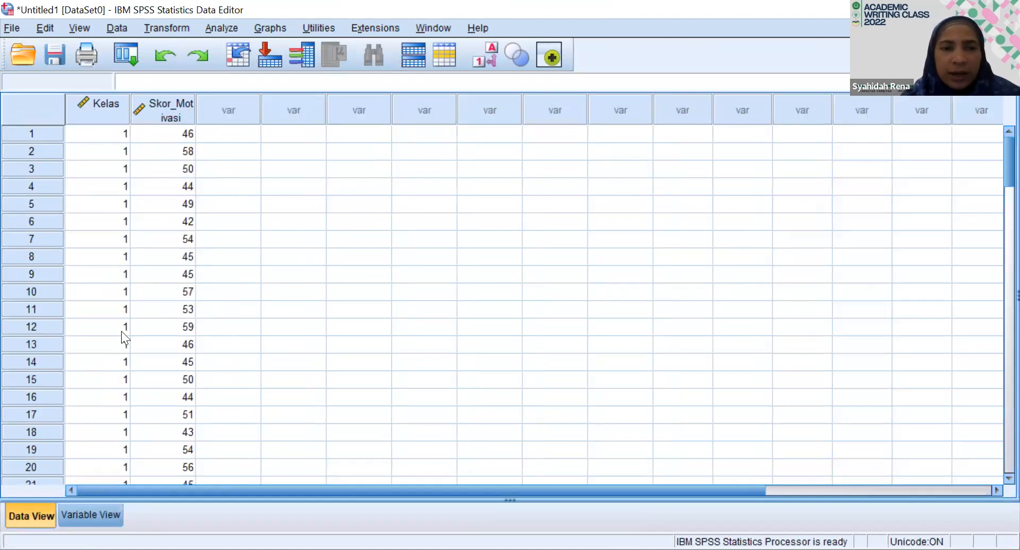
Review the Kelas and Skor_Motivasi values in the case data down to case 100.
scroll(121, 330, "down", 20)
scroll(112, 368, "down", 10)
scroll(112, 369, "up", 10)
scroll(114, 381, "down", 3)
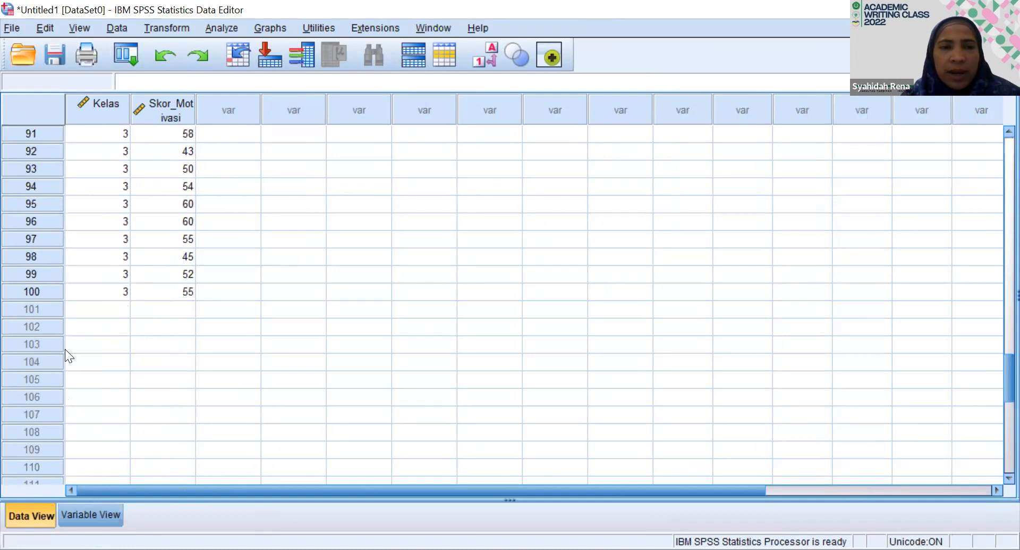
scroll(243, 346, "up", 20)
scroll(186, 414, "down", 17)
Try adjusting the number of decimals for Kelas in the variable definitions.
left_click(113, 509)
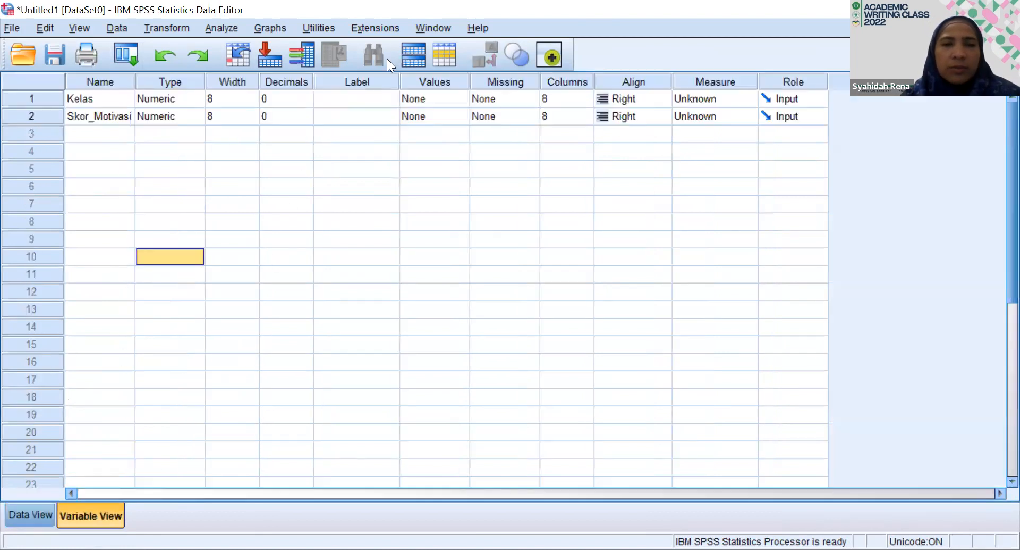
left_click(278, 97)
left_click(306, 94)
left_click(306, 94)
left_click(308, 101)
left_click(307, 101)
left_click(289, 147)
left_click(30, 515)
left_click(78, 515)
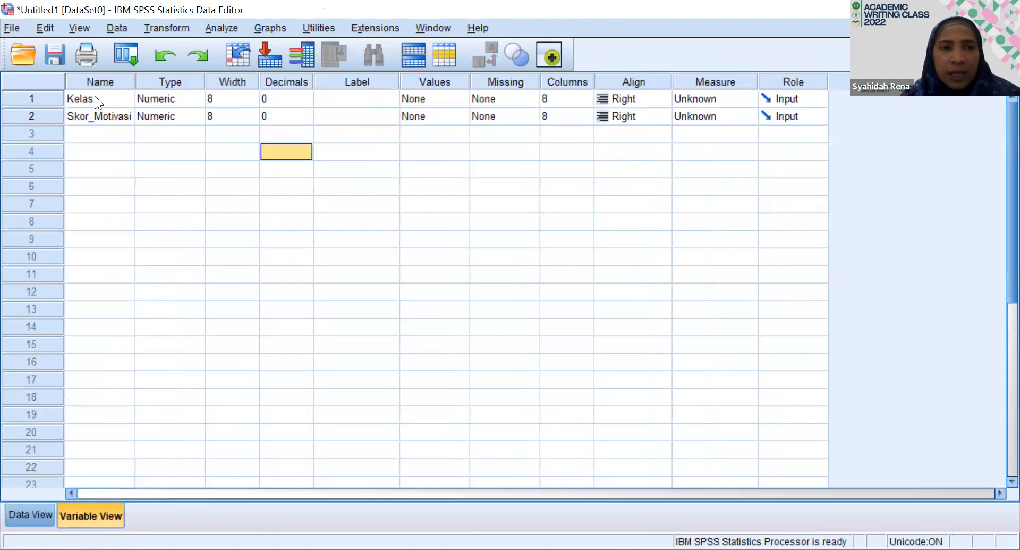
Open the value labels of the Kelas variable and add the label "Kelas 1" for value 1.
left_click(95, 96)
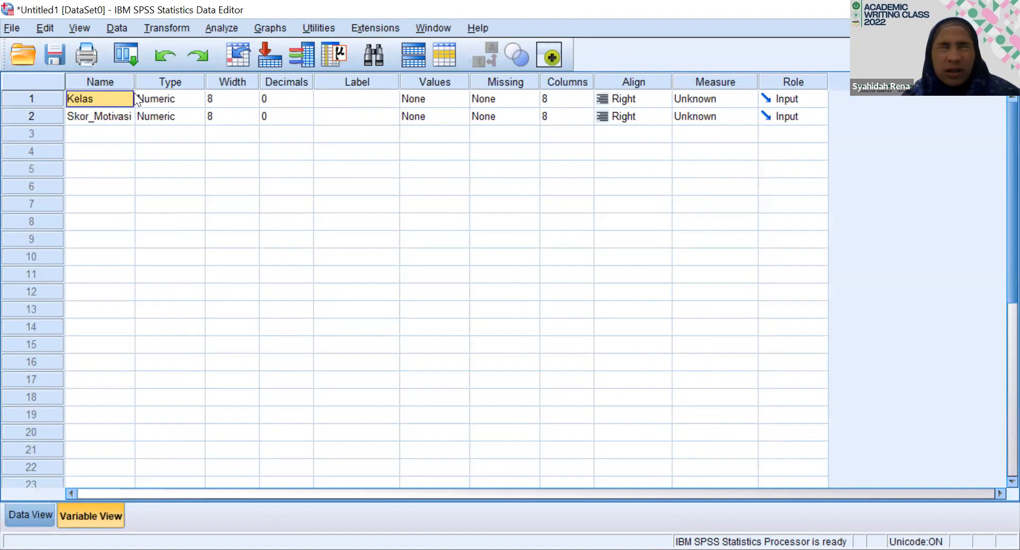
left_click(103, 120)
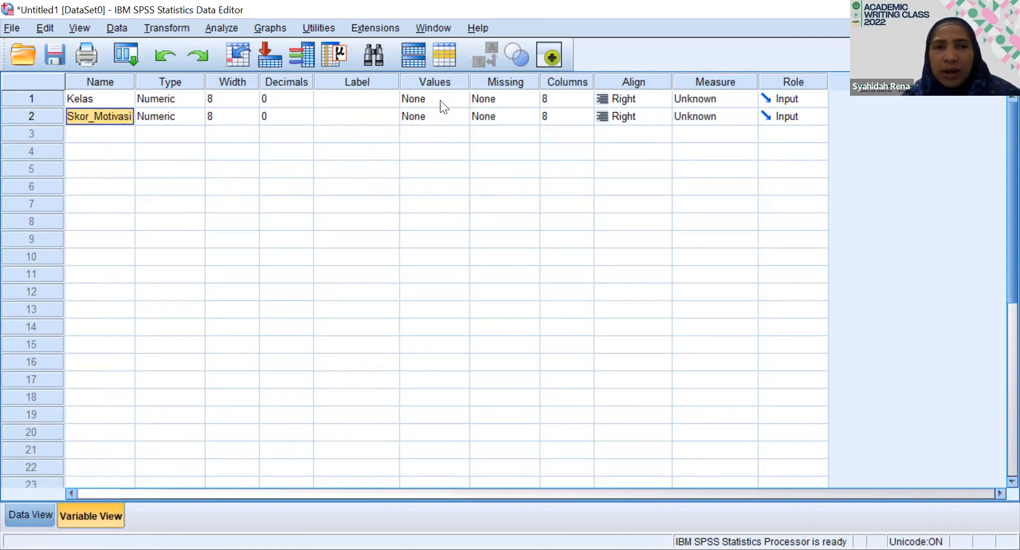
left_click(454, 100)
left_click(460, 99)
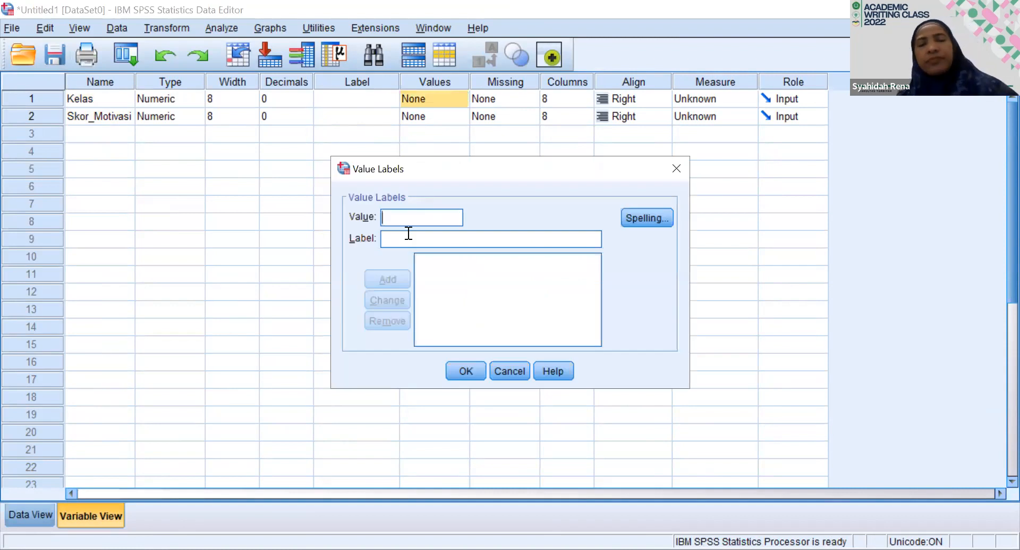
type("1")
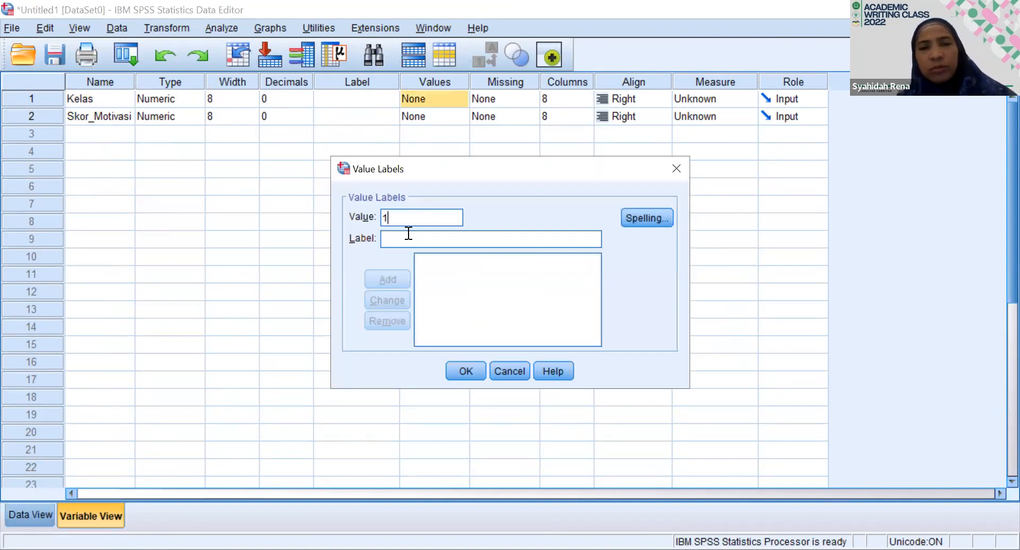
left_click(408, 238)
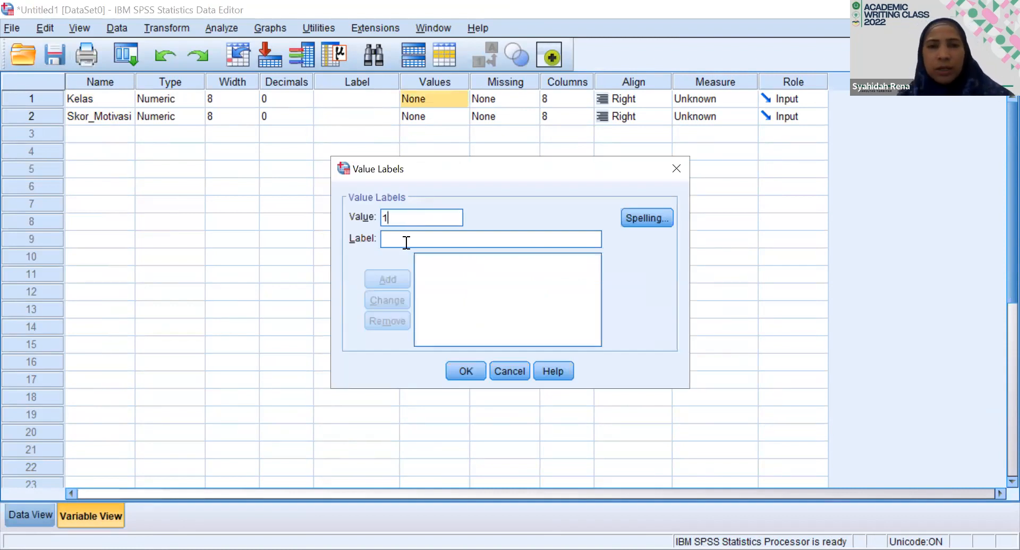
type("Kel")
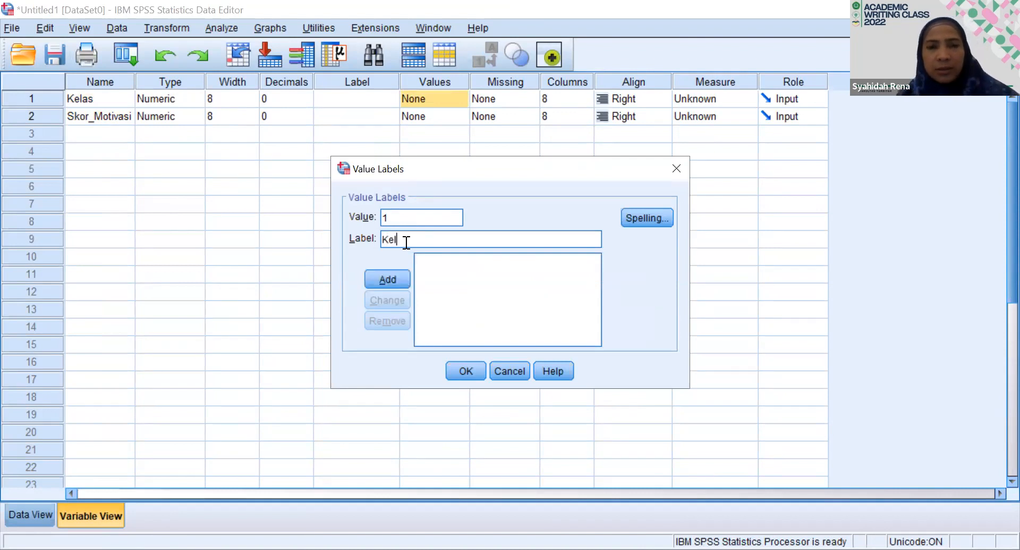
type("as 1")
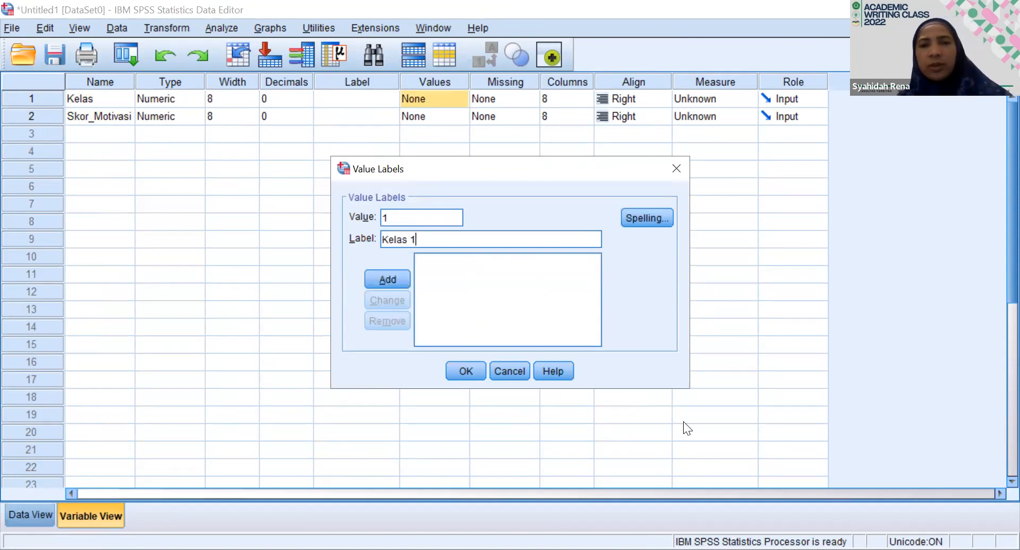
left_click(389, 284)
Add the label "Kelas 2" for value 2 of Kelas.
left_click(391, 215)
type("2")
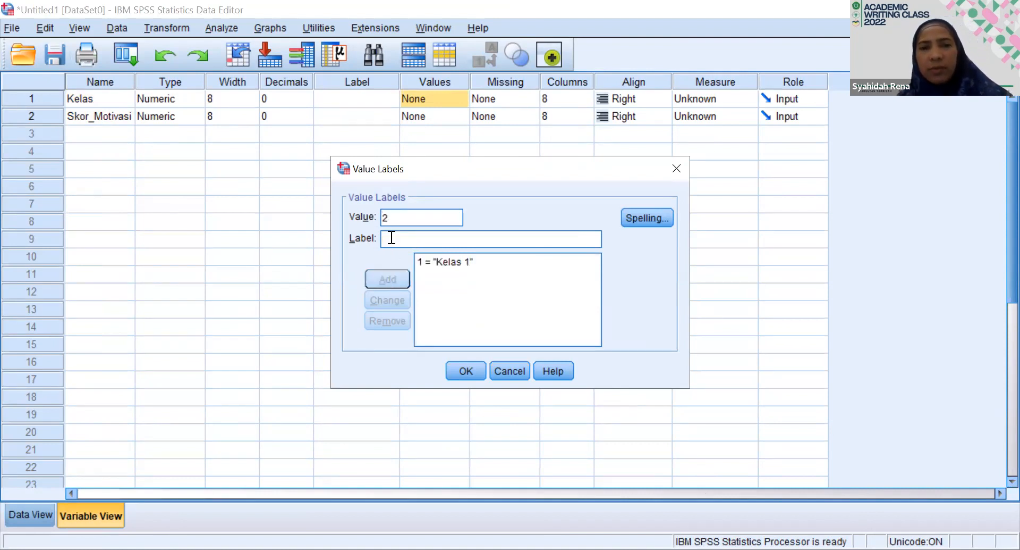
left_click(391, 237)
type("Kelas 2")
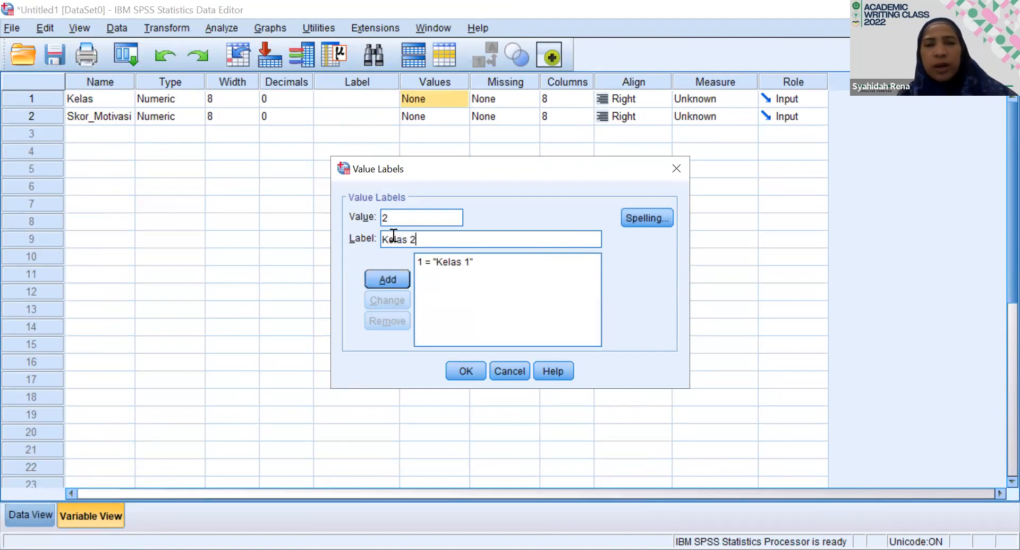
left_click(379, 276)
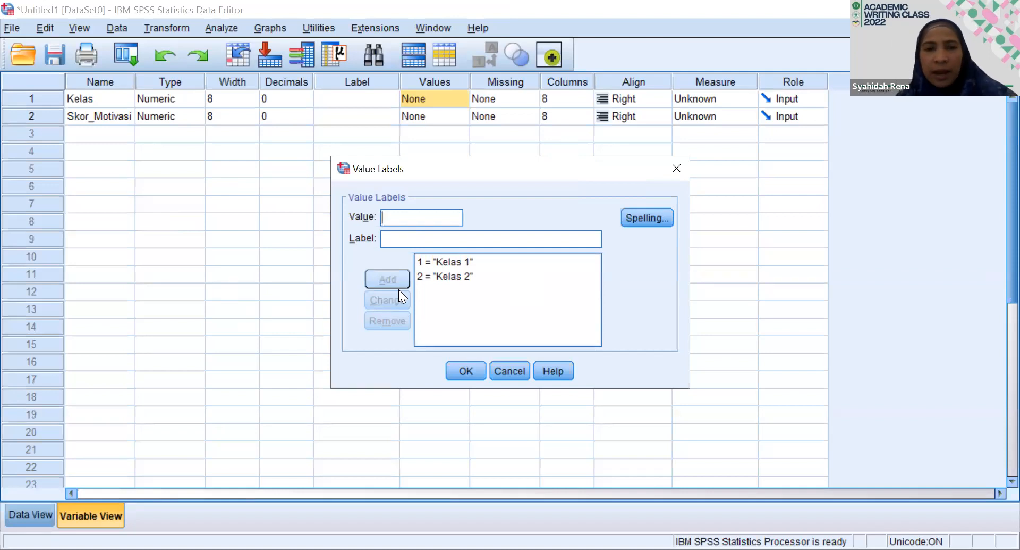
Add the label "Kelas 3" for value 3 and apply the value labels to Kelas.
type("3")
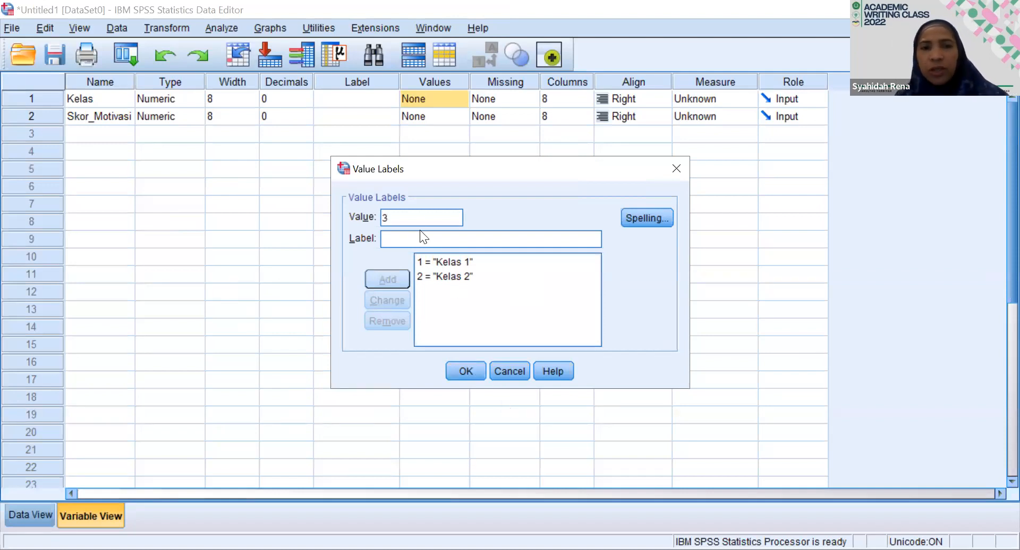
left_click(398, 238)
type("K")
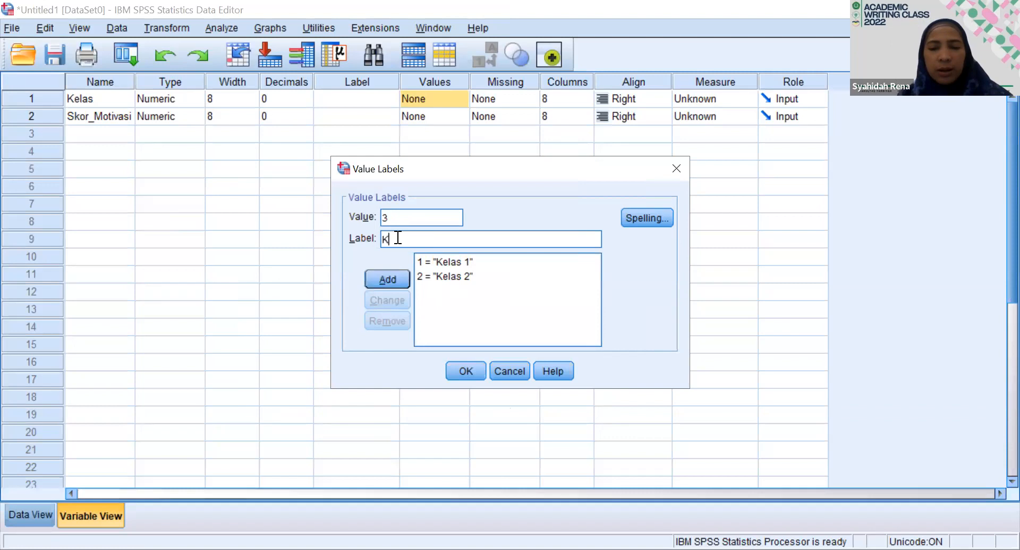
type("elas 3")
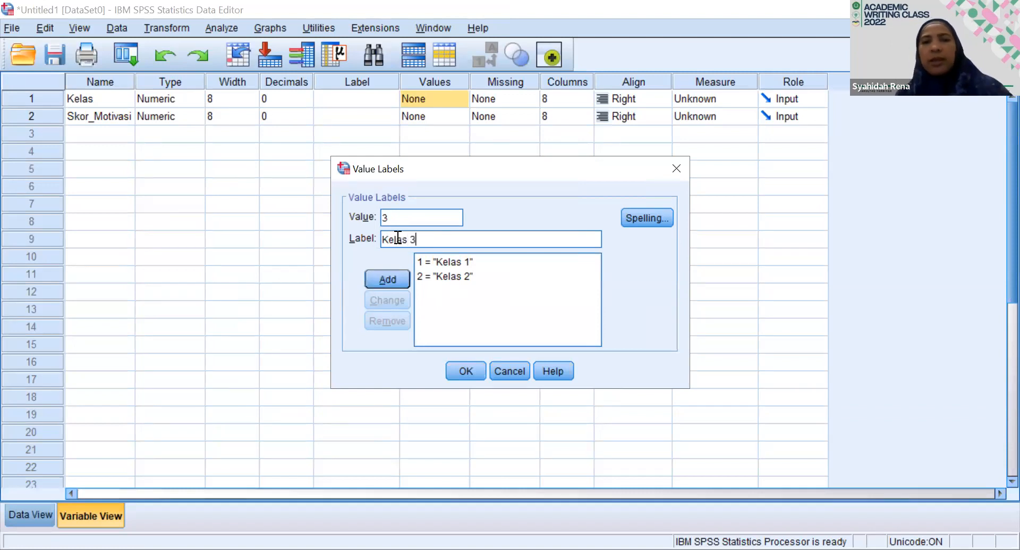
left_click(391, 278)
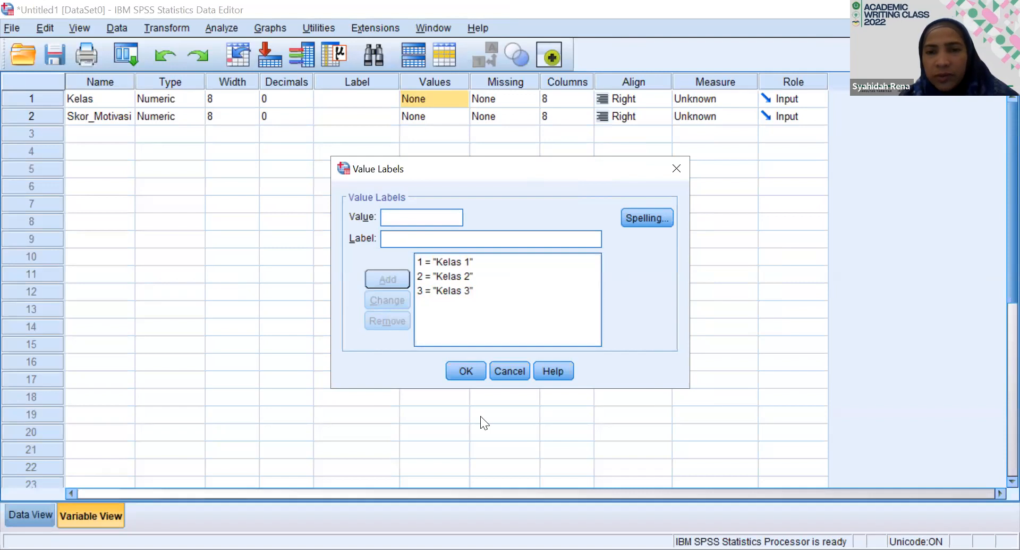
left_click(467, 374)
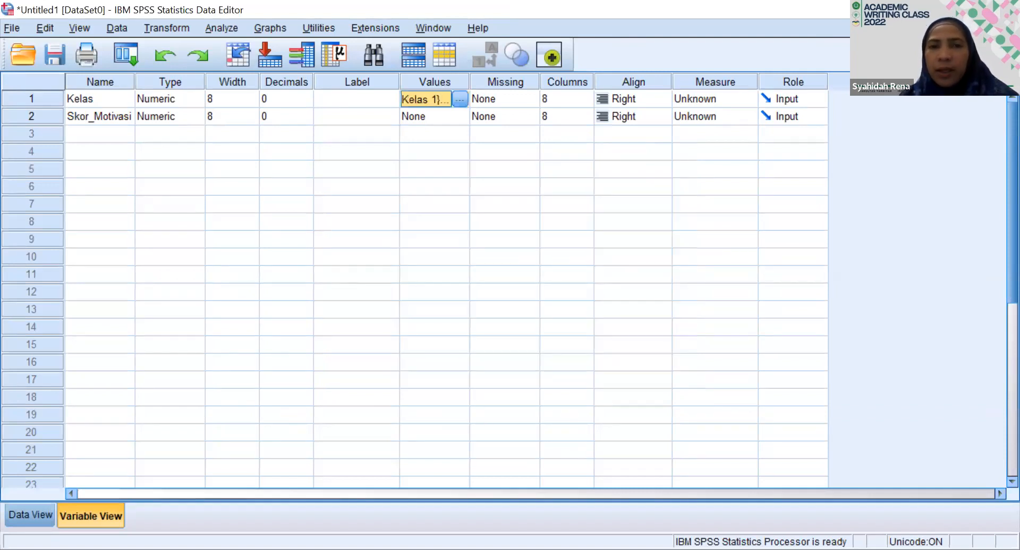
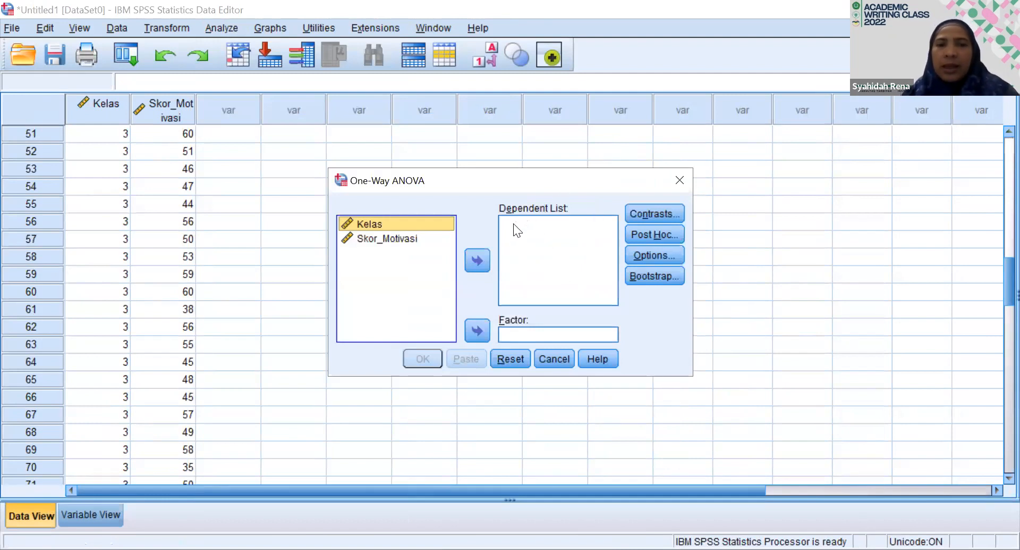
Assign Skor_Motivasi as the dependent variable and Kelas as the factor of the One-Way ANOVA.
left_click(398, 242)
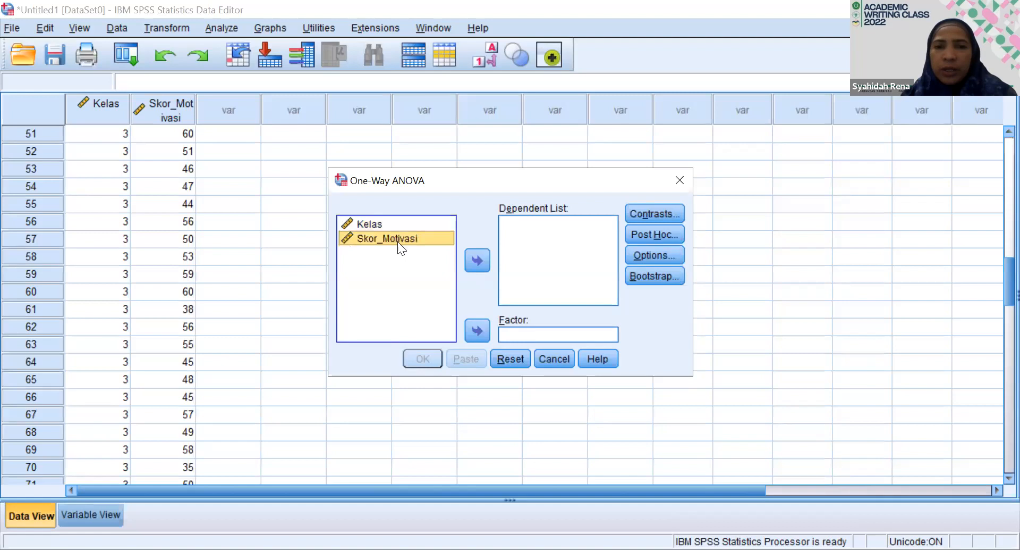
left_click(478, 260)
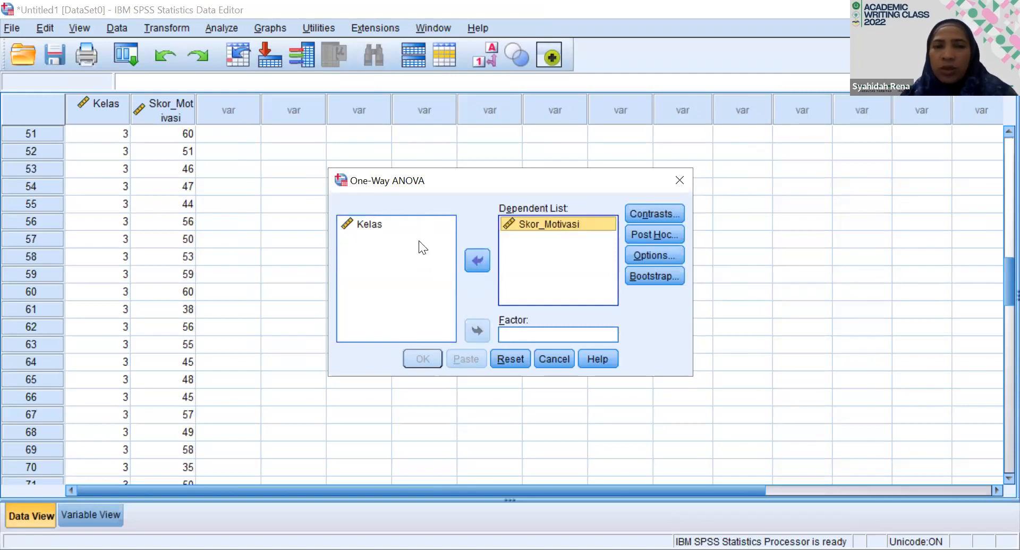
left_click(360, 224)
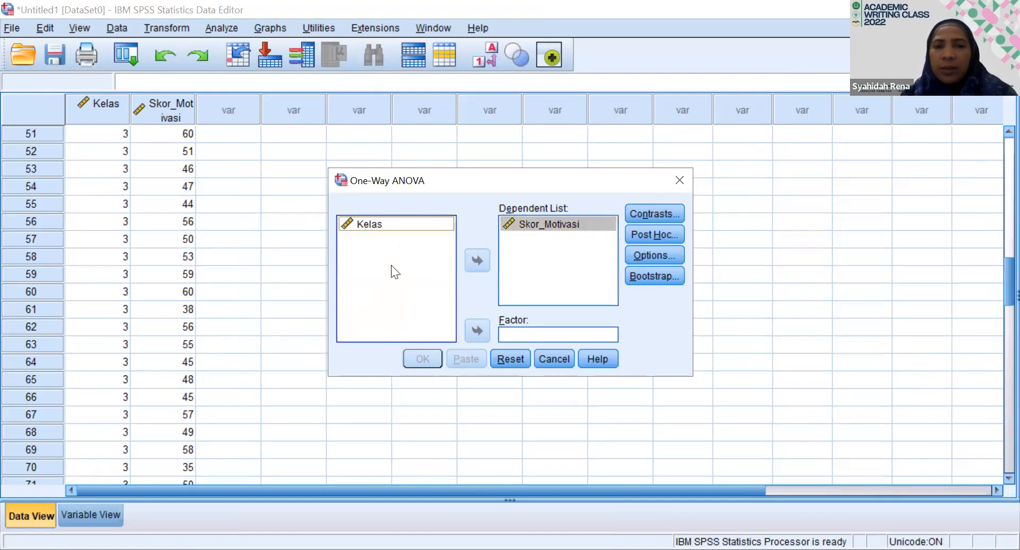
left_click(477, 330)
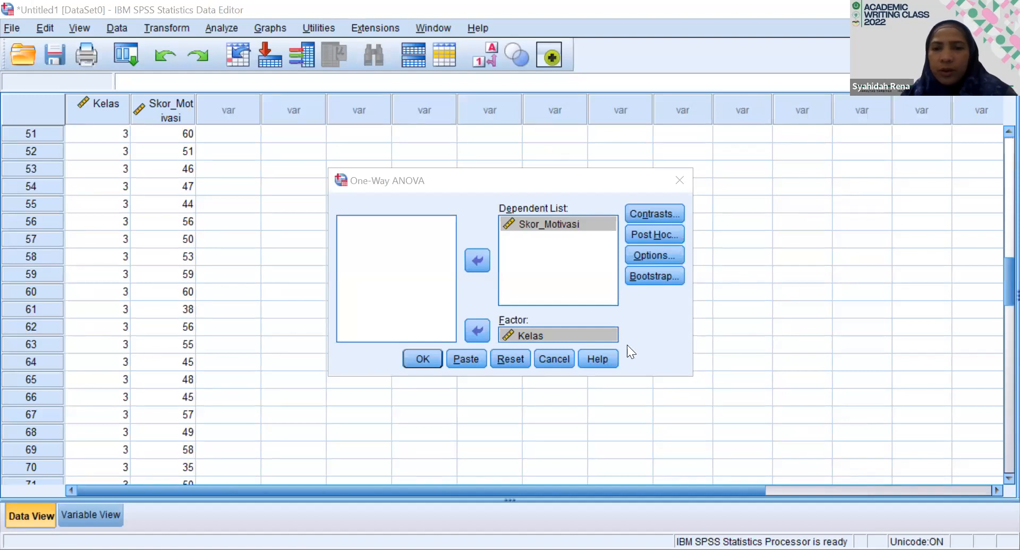
left_click(692, 452)
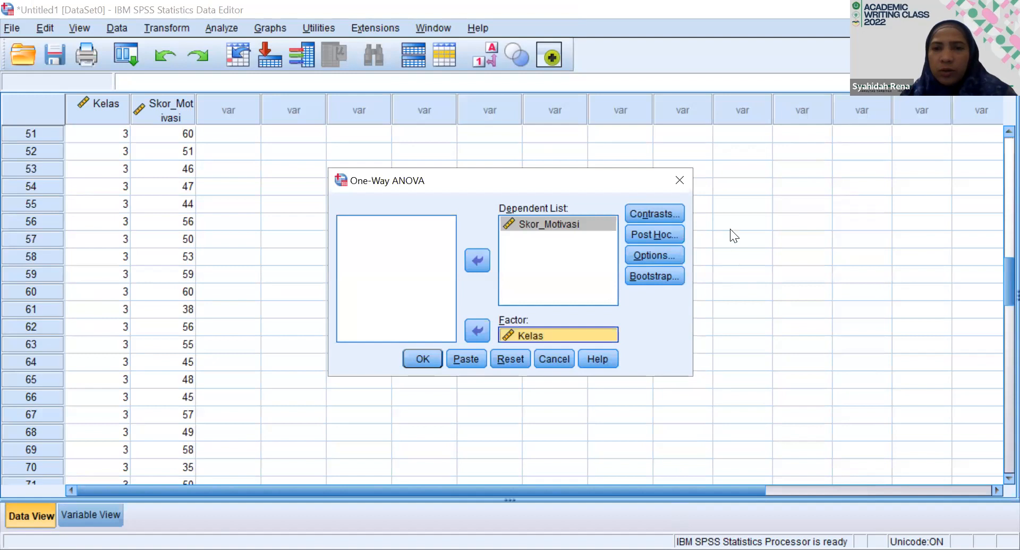
Enable the Descriptive and Homogeneity of variance test statistics in the One-Way ANOVA options.
left_click(657, 237)
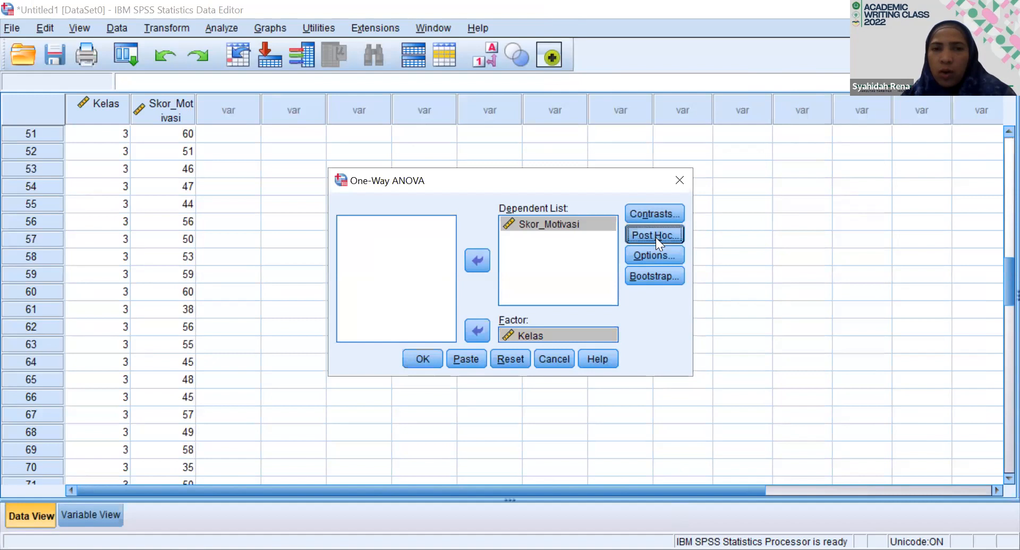
left_click(517, 390)
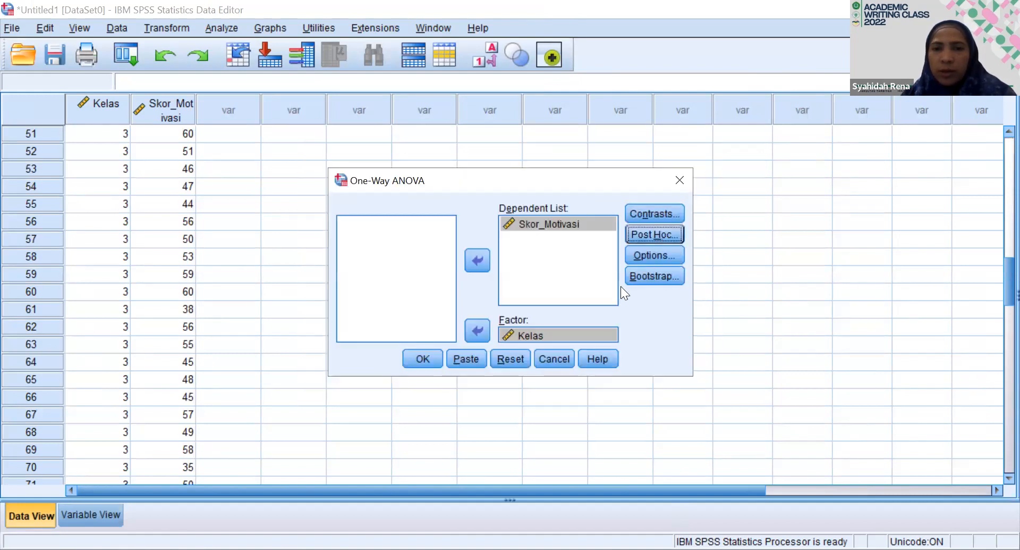
left_click(653, 256)
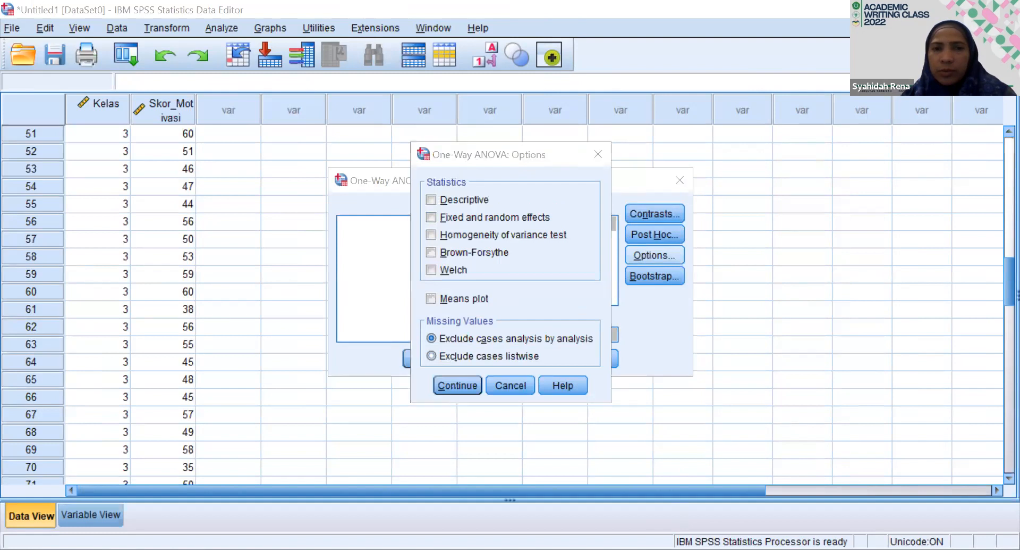
left_click(431, 201)
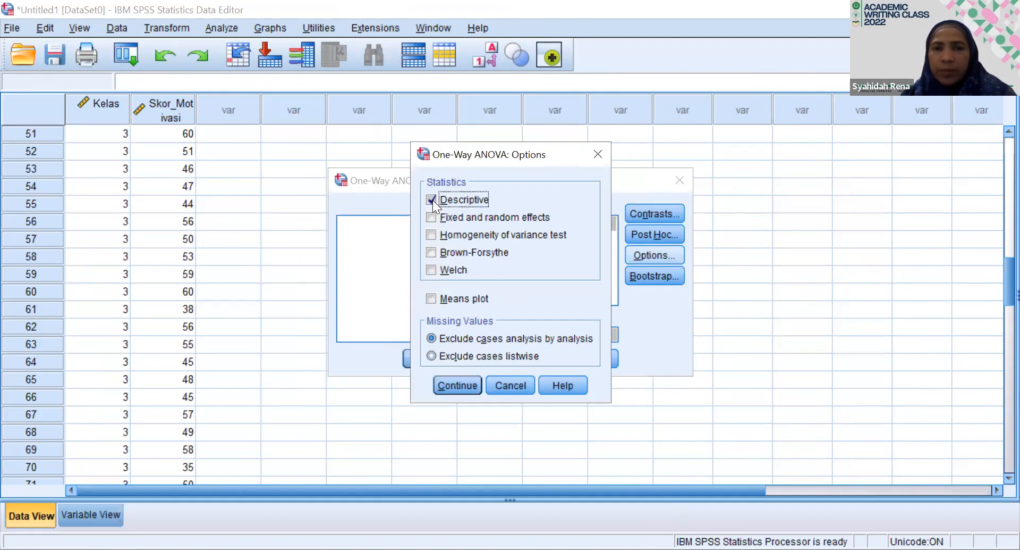
left_click(431, 235)
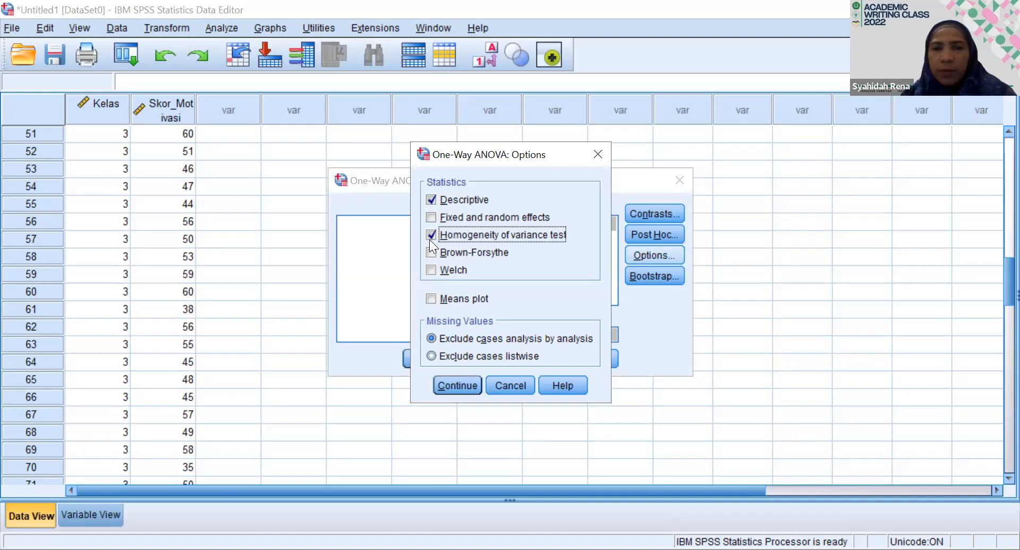
left_click(459, 386)
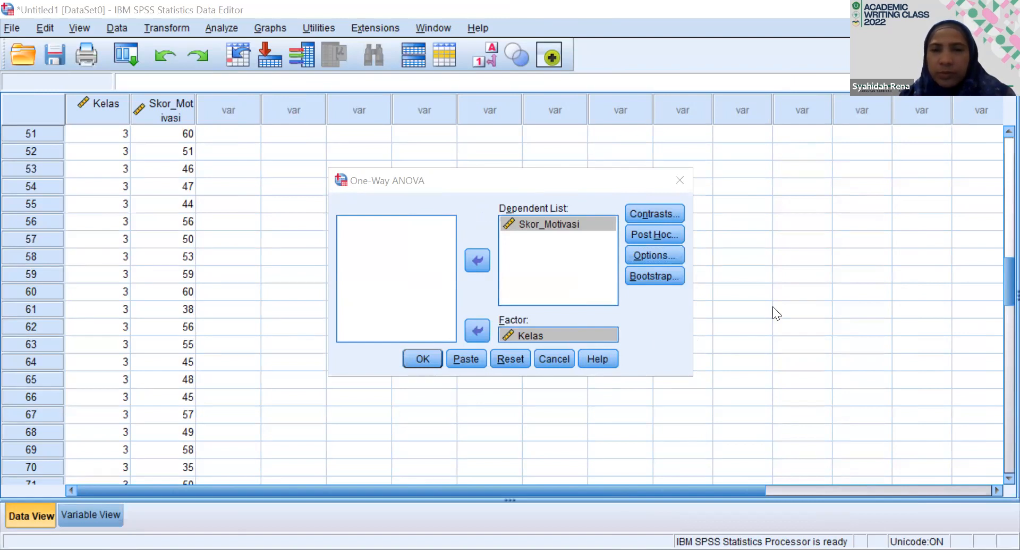
Choose the Bonferroni and Games-Howell post hoc tests and run the One-Way ANOVA.
left_click(658, 237)
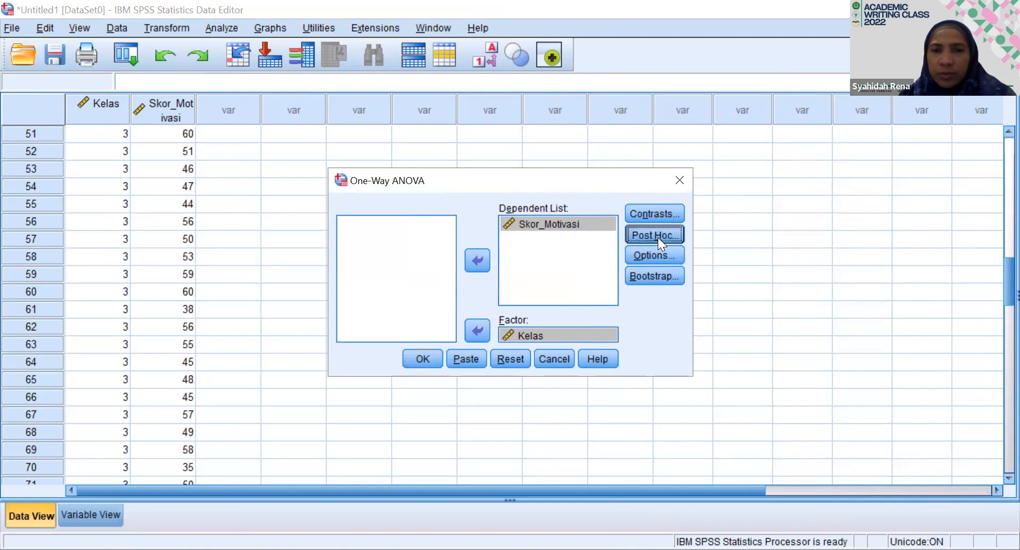
left_click(324, 212)
left_click(502, 334)
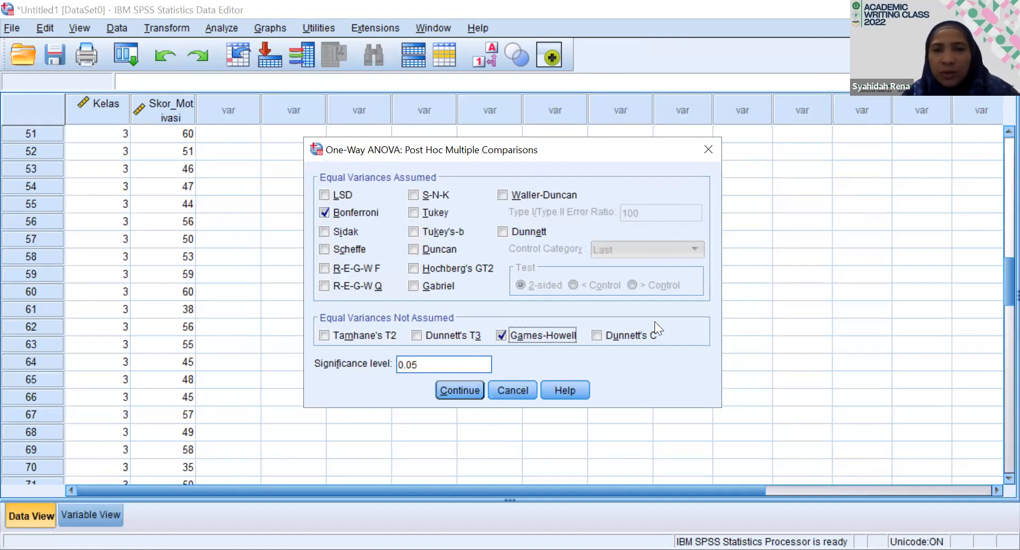
left_click(460, 390)
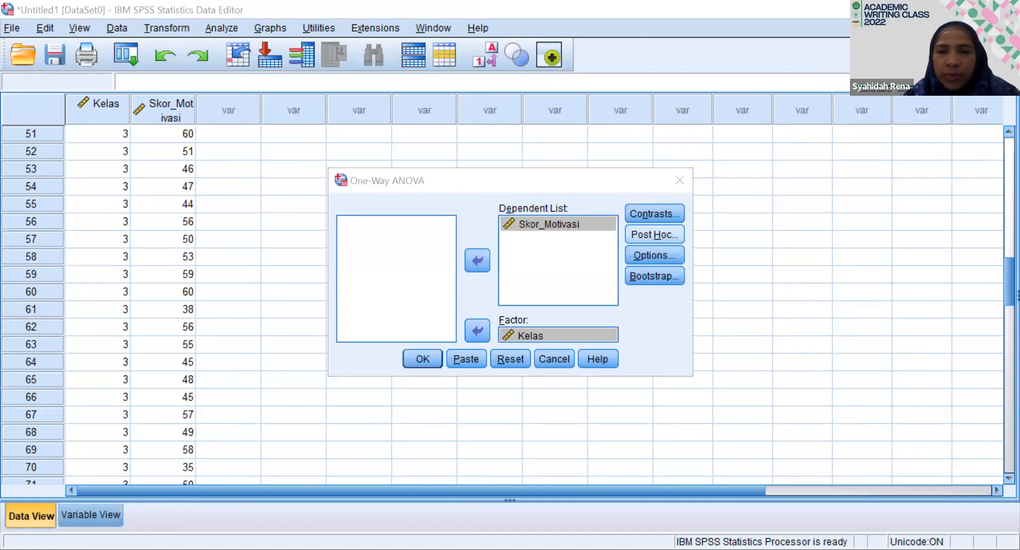
left_click(811, 254)
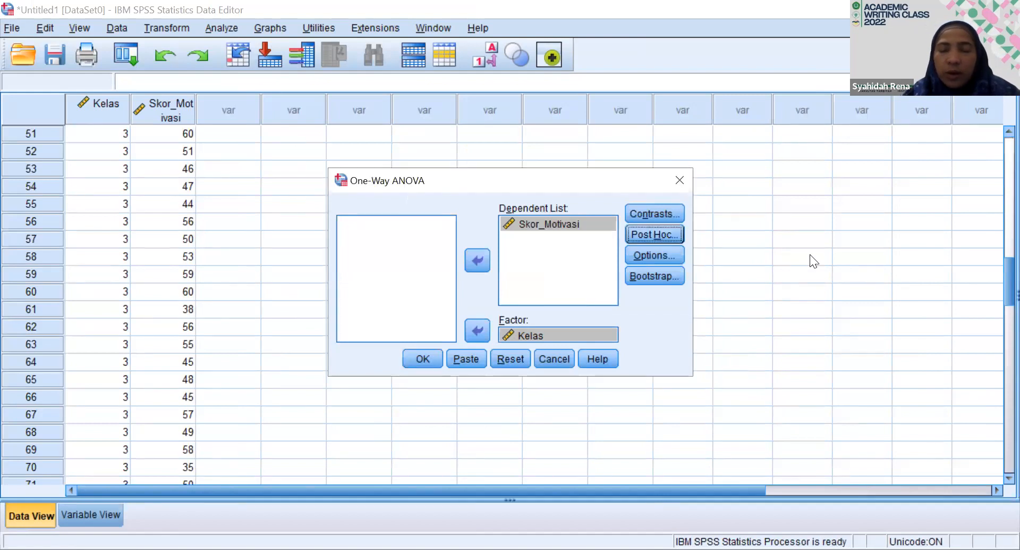
left_click(428, 360)
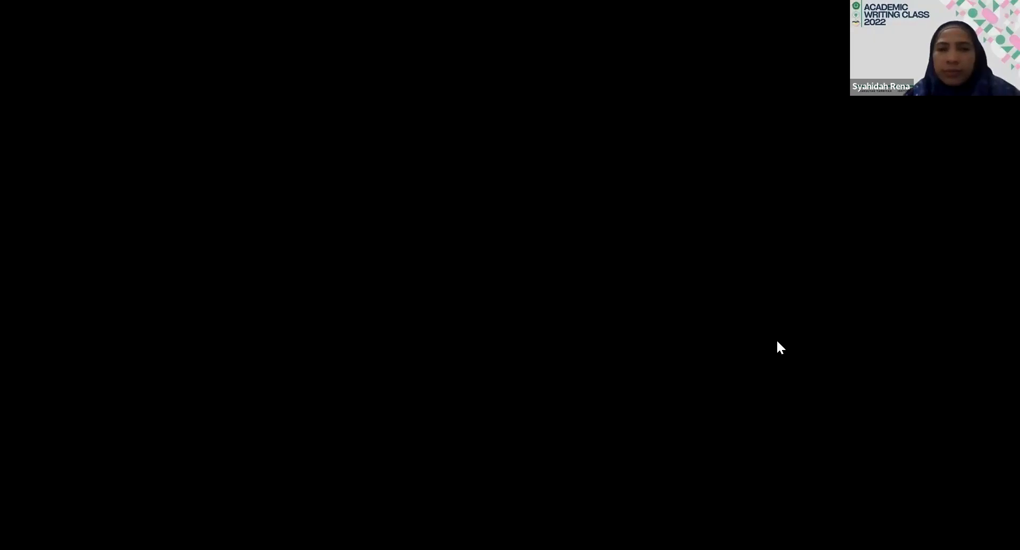
Review the One-Way ANOVA output's descriptives, homogeneity of variances, ANOVA and multiple comparisons tables, then select the Descriptives table.
scroll(777, 339, "up", 6)
scroll(778, 338, "up", 2)
scroll(777, 338, "down", 8)
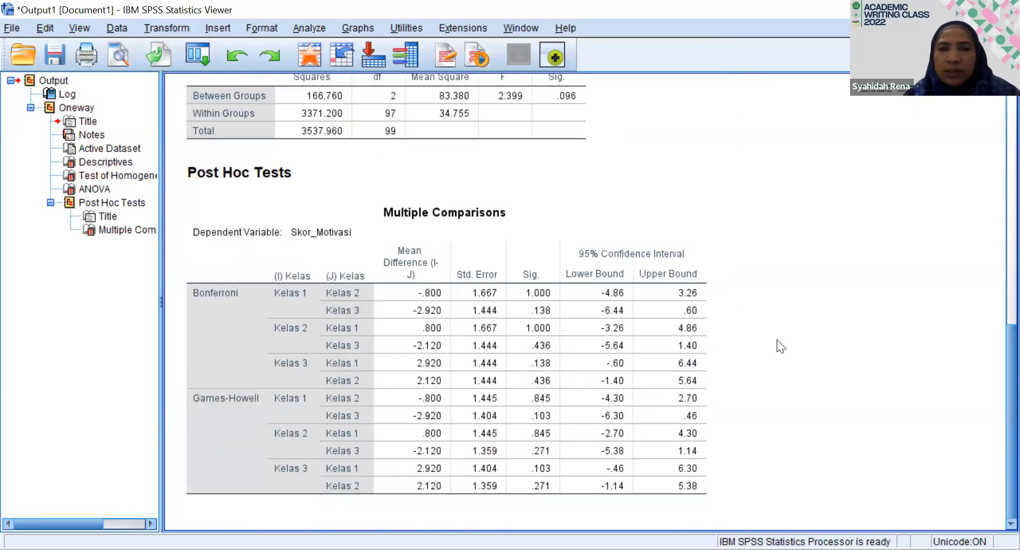
scroll(778, 339, "up", 6)
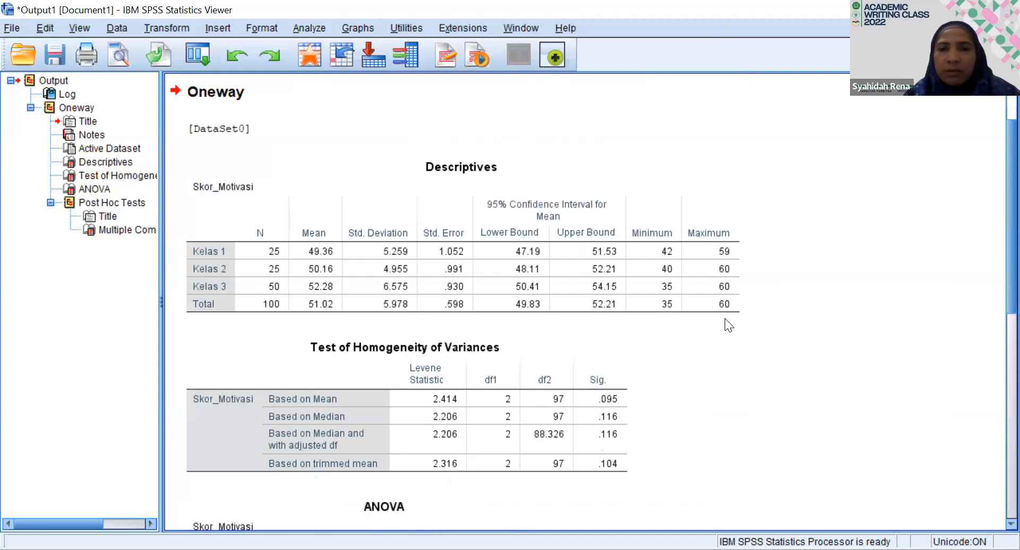
scroll(725, 318, "down", 3)
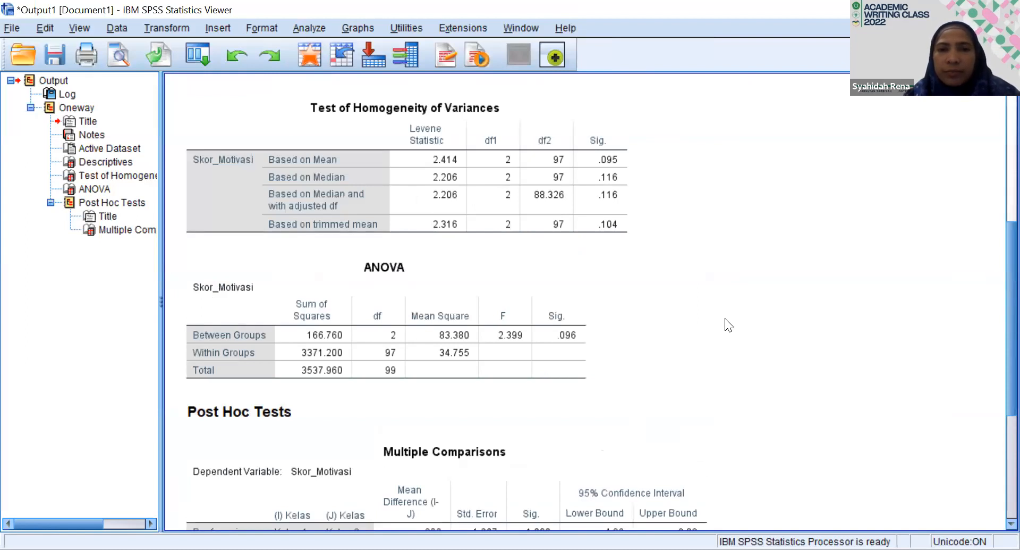
scroll(724, 319, "down", 3)
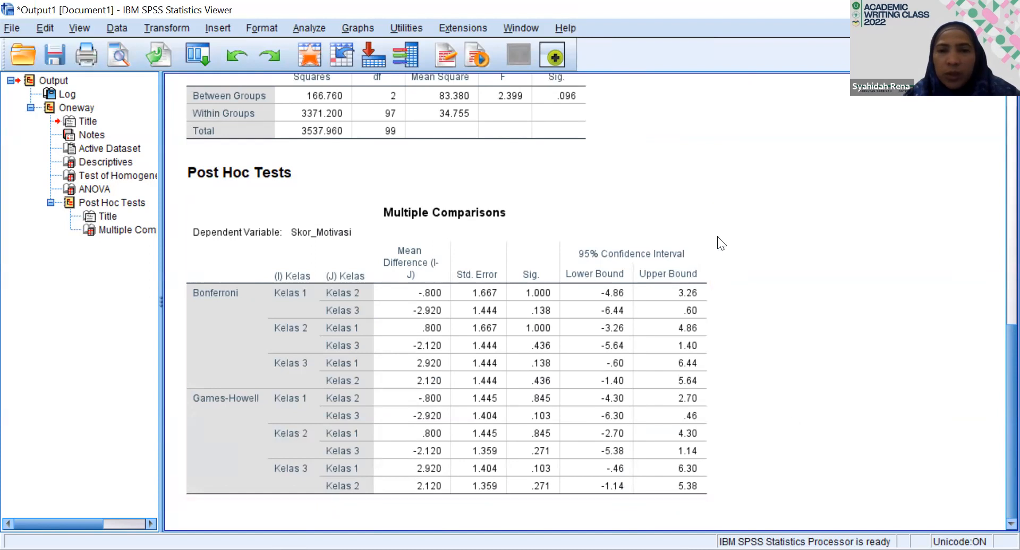
scroll(718, 238, "up", 10)
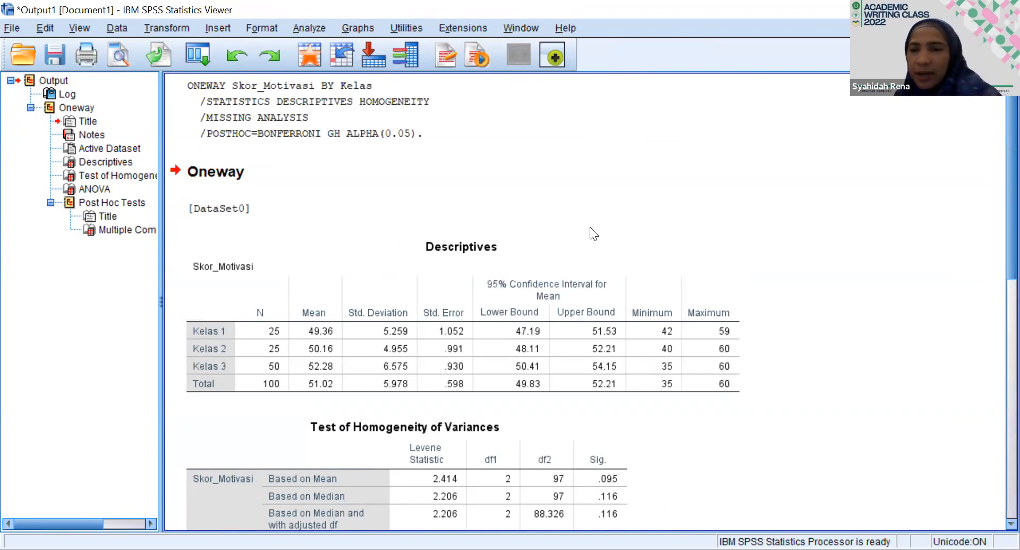
left_click(621, 254)
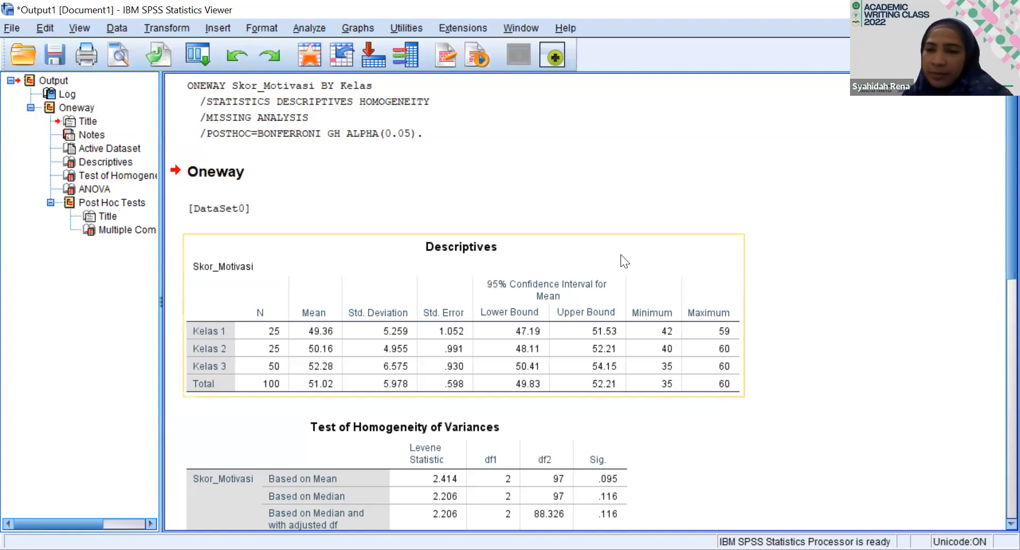